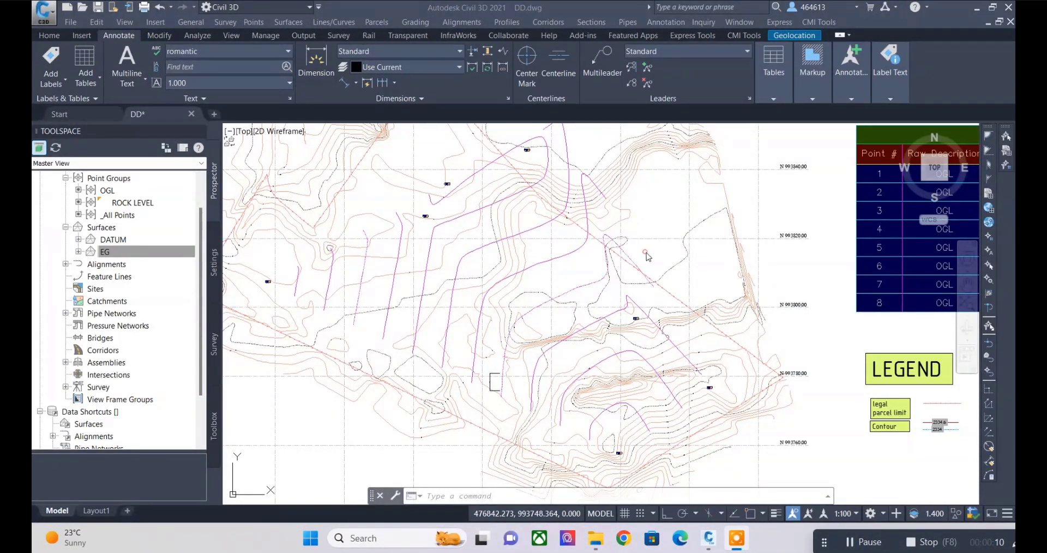
# Select the DATUM surface in the drawing, then clear the selection
pyautogui.scroll(-5, 607, 290)
pyautogui.scroll(5, 558, 279)
pyautogui.scroll(2, 559, 275)
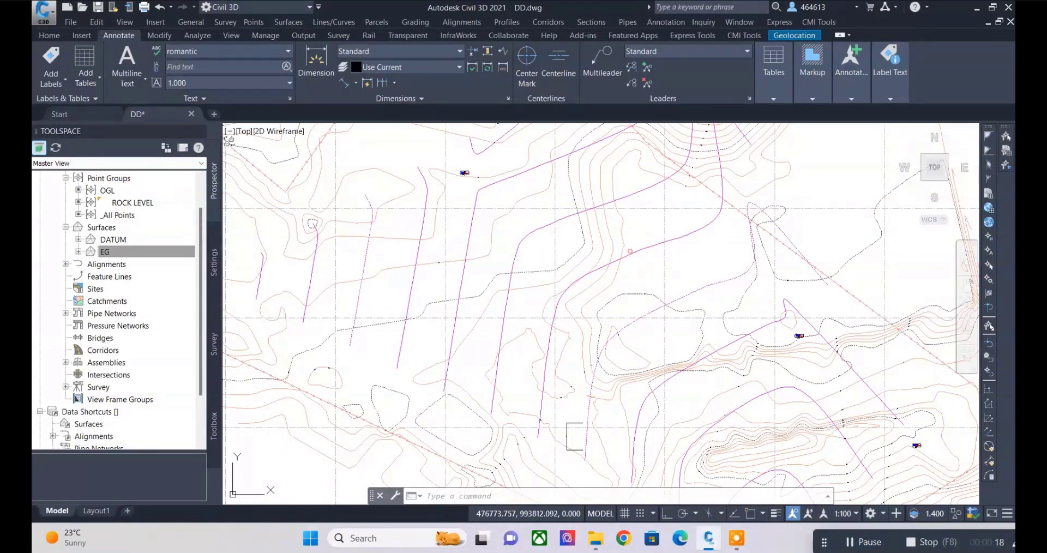
pyautogui.click(589, 316)
pyautogui.scroll(-5, 589, 317)
pyautogui.scroll(2, 563, 240)
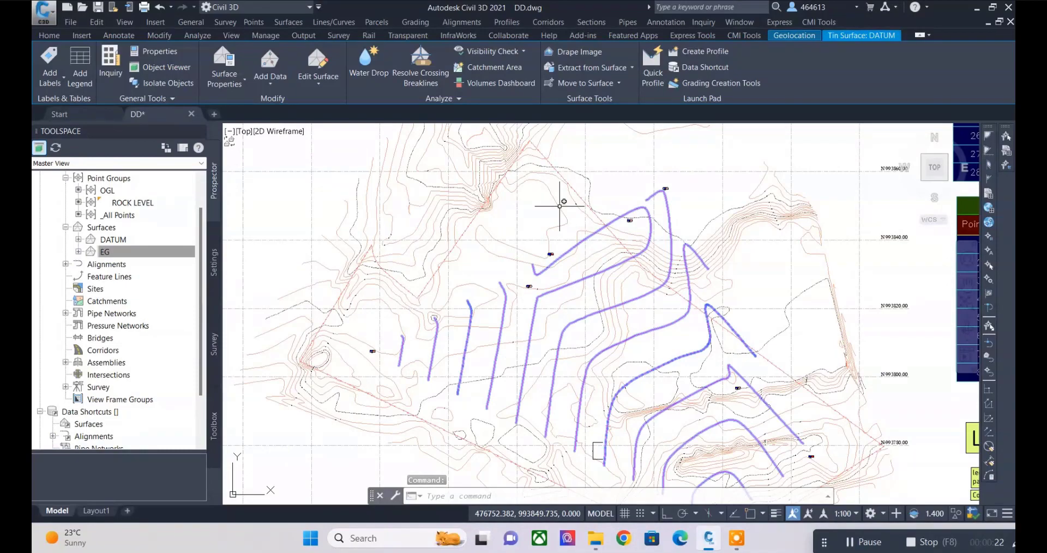
pyautogui.press('Escape')
# Zoom around the drawing and pick the EG surface in the Prospector list
pyautogui.scroll(3, 568, 288)
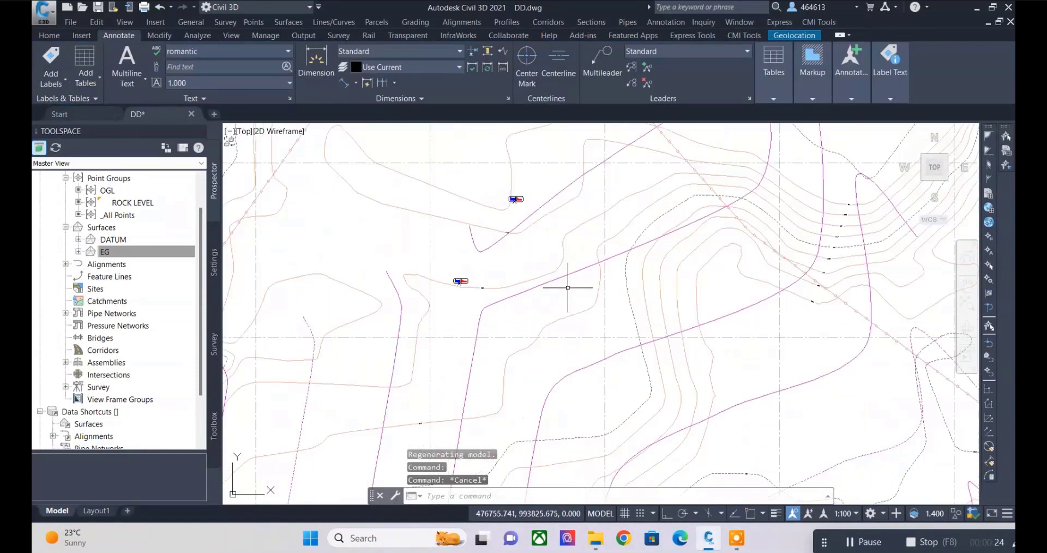
pyautogui.scroll(-3, 543, 281)
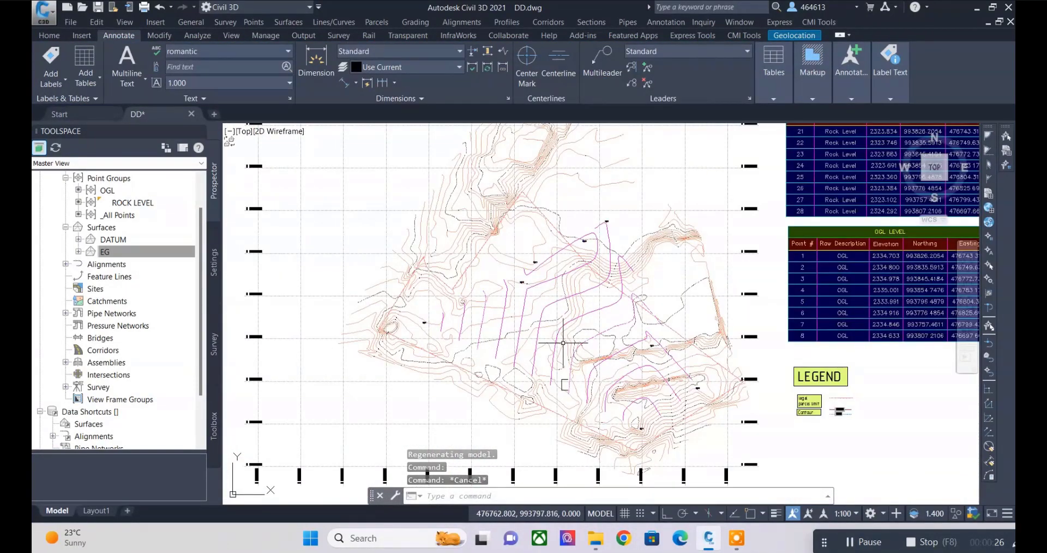
pyautogui.scroll(2, 565, 342)
pyautogui.scroll(1, 571, 340)
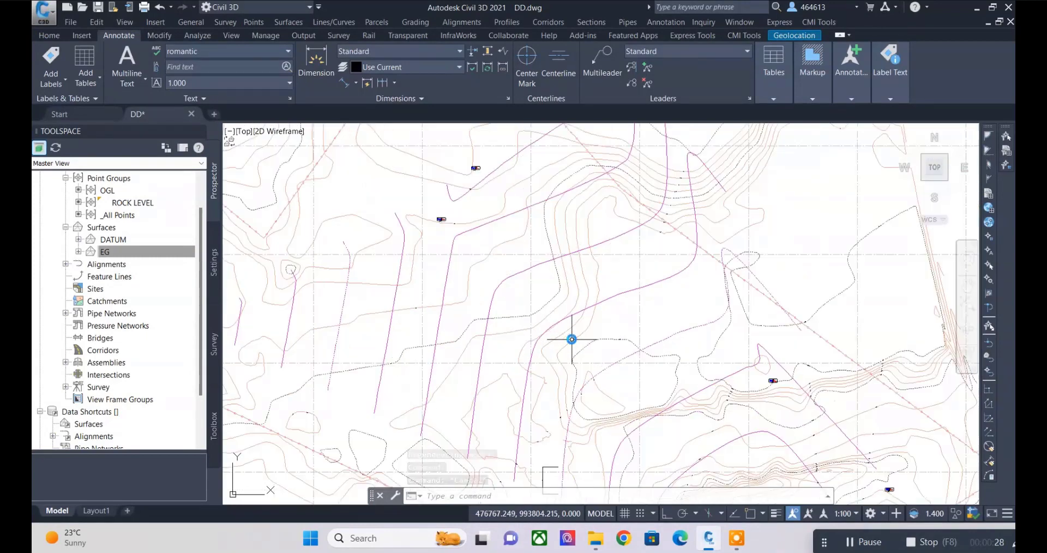
pyautogui.scroll(2, 572, 340)
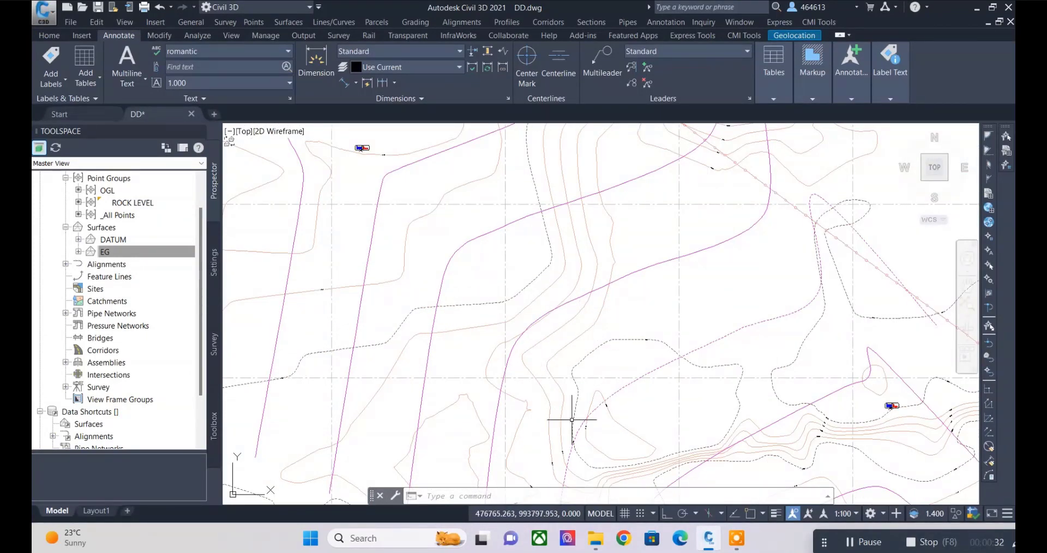
pyautogui.scroll(3, 575, 420)
pyautogui.scroll(-1, 595, 376)
pyautogui.scroll(-1, 578, 357)
pyautogui.scroll(-2, 568, 375)
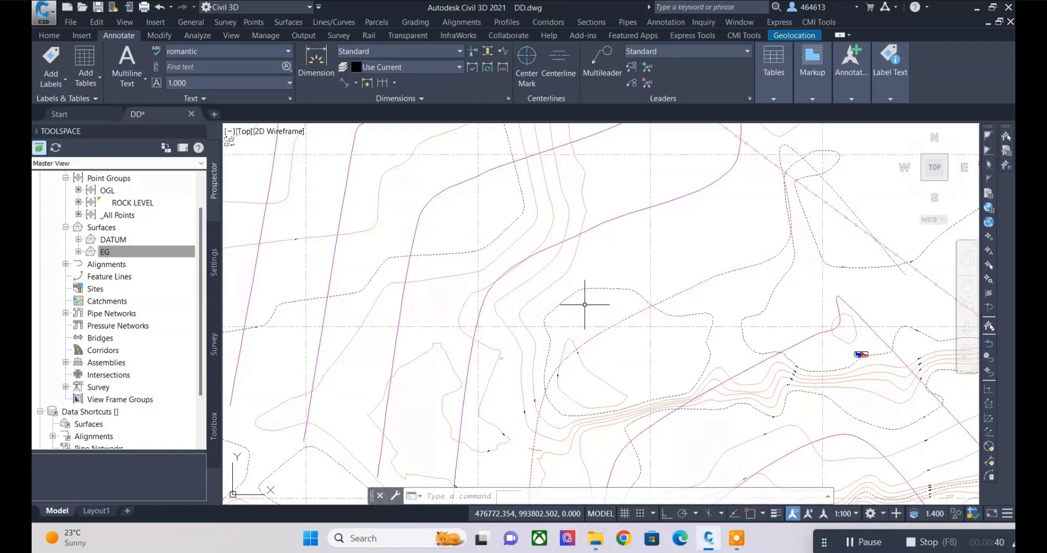
pyautogui.scroll(-5, 692, 338)
pyautogui.scroll(-2, 692, 339)
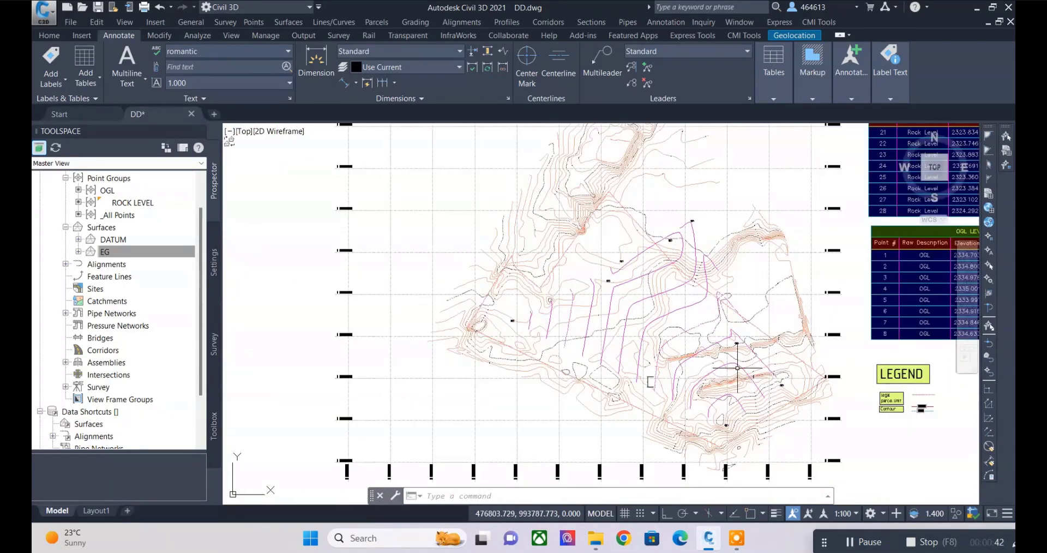
pyautogui.scroll(2, 709, 349)
pyautogui.click(153, 251)
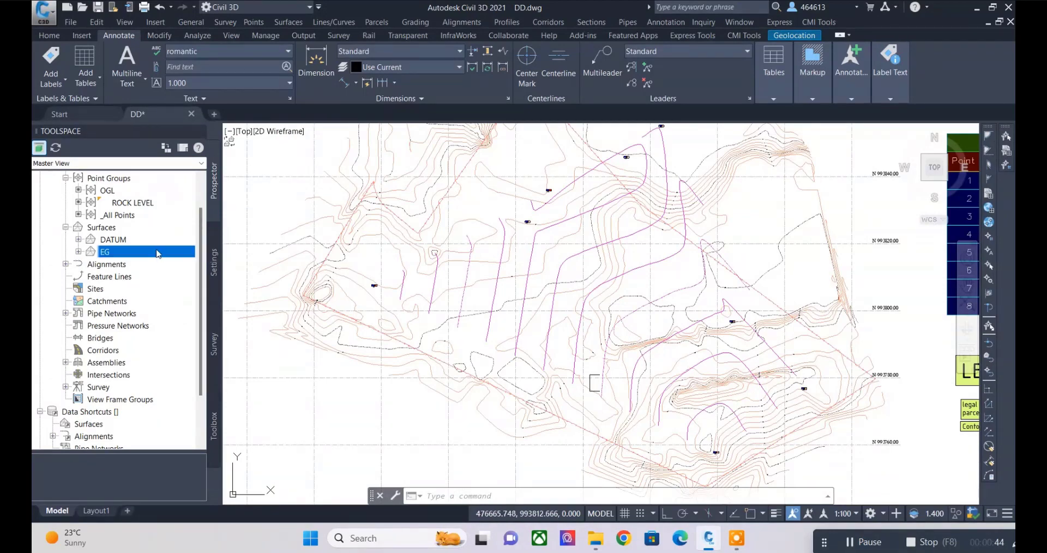
pyautogui.scroll(1, 117, 191)
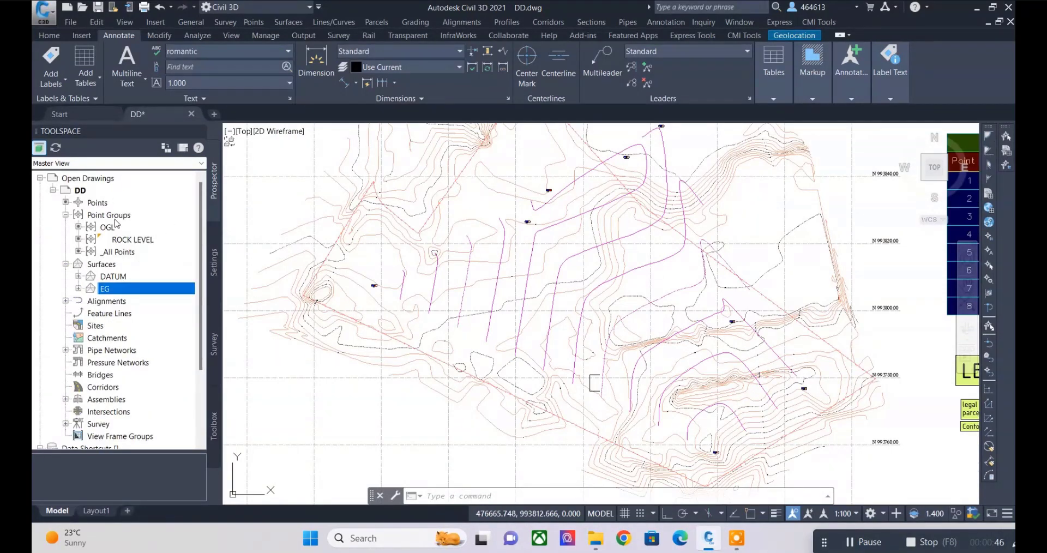
# Browse the Point Groups, viewing the OGL and ROCK LEVEL groups
pyautogui.click(119, 217)
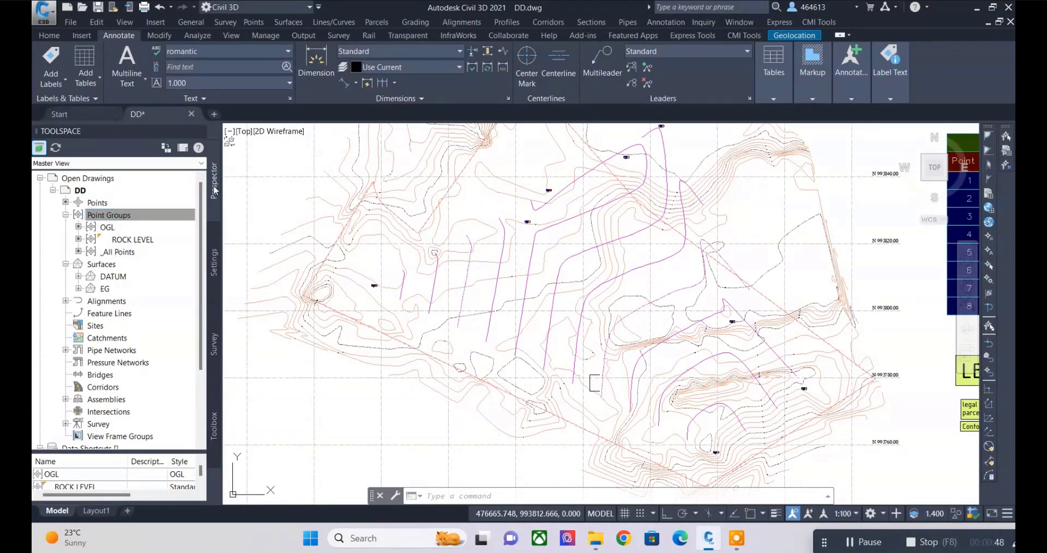
pyautogui.click(107, 228)
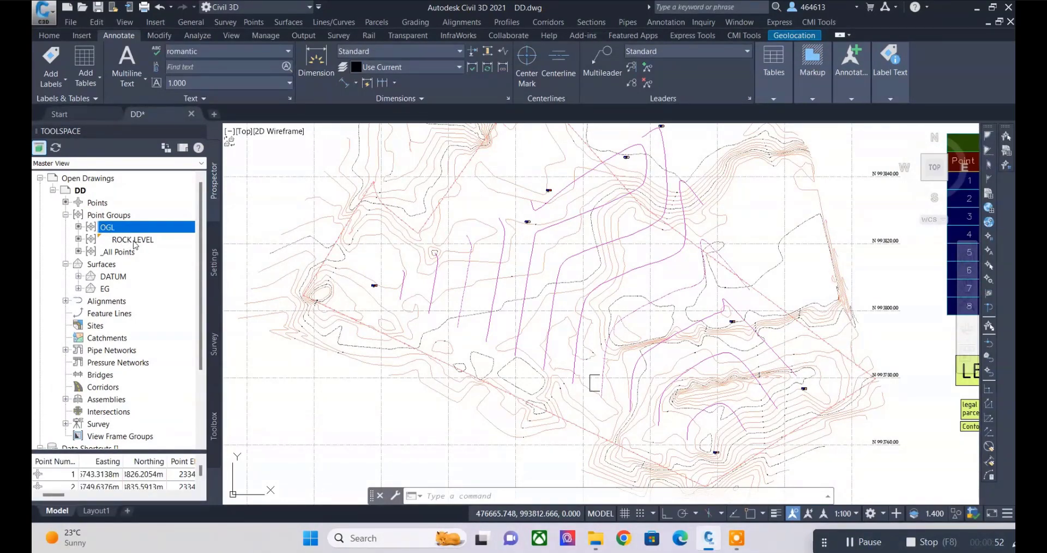
pyautogui.click(133, 241)
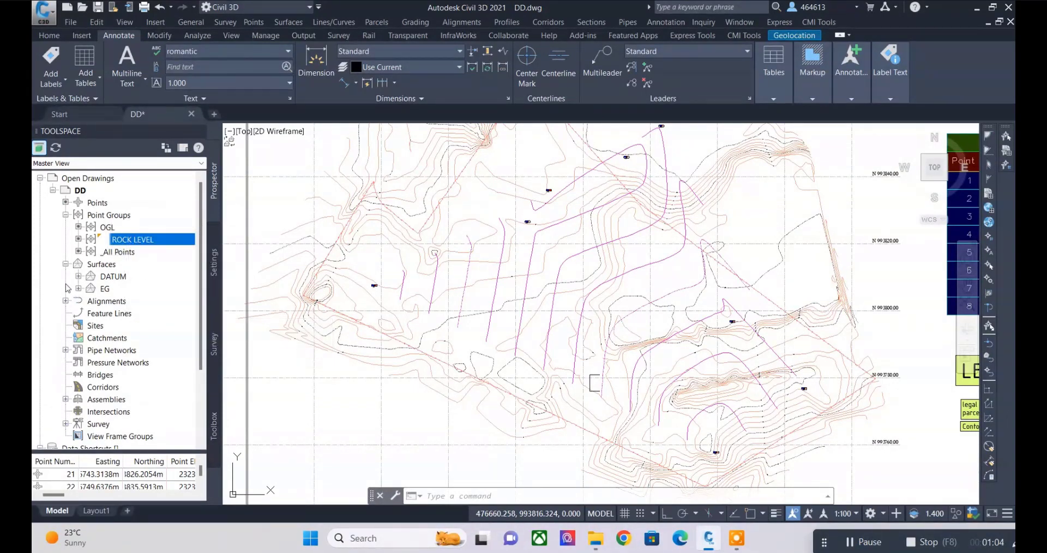
# List the DATUM and EG surfaces, then select the DATUM surface contours in the drawing
pyautogui.click(102, 264)
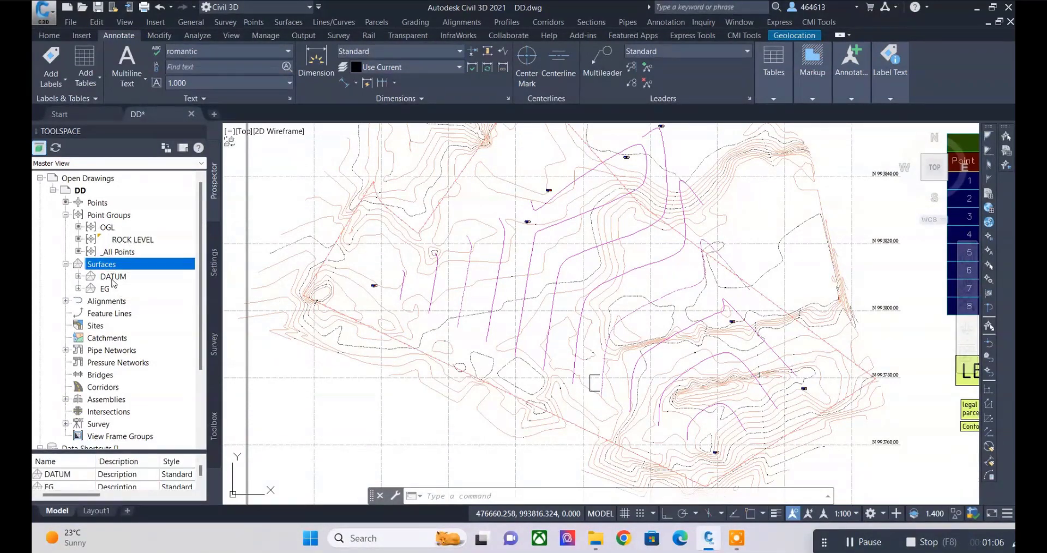
pyautogui.click(127, 278)
pyautogui.click(106, 289)
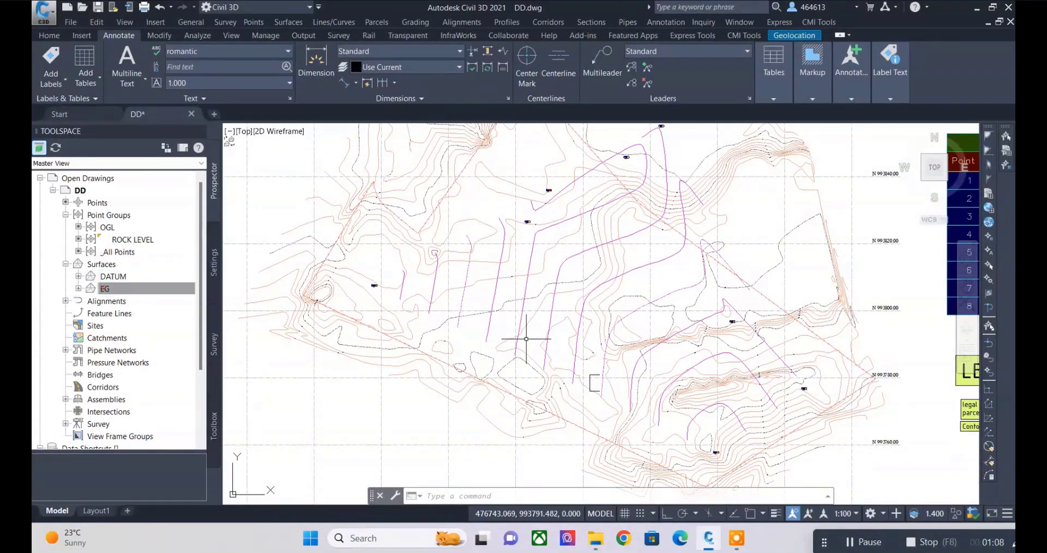
pyautogui.click(636, 270)
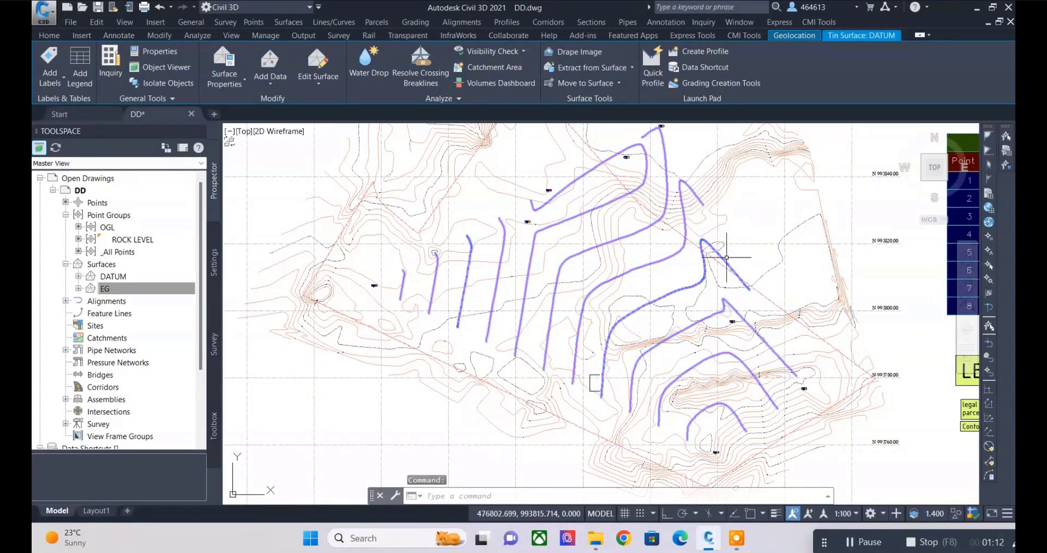
pyautogui.click(619, 281)
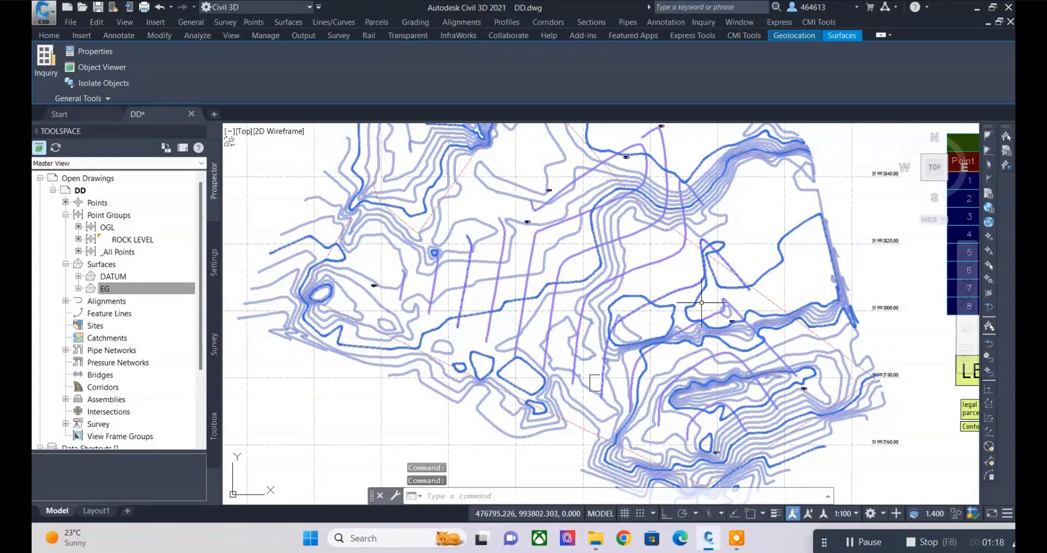
pyautogui.scroll(-4, 672, 454)
pyautogui.scroll(2, 671, 454)
pyautogui.rightClick(645, 430)
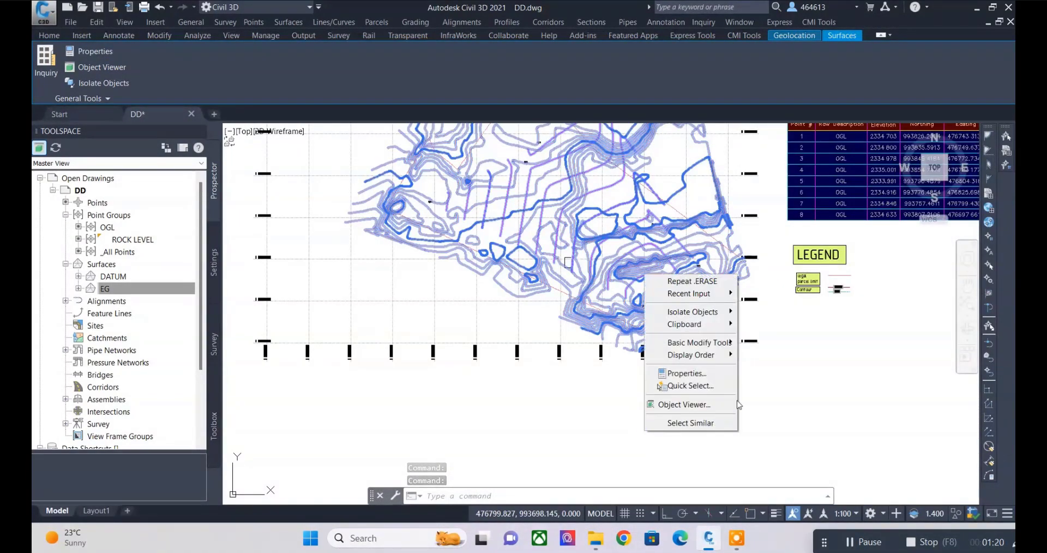
pyautogui.click(708, 407)
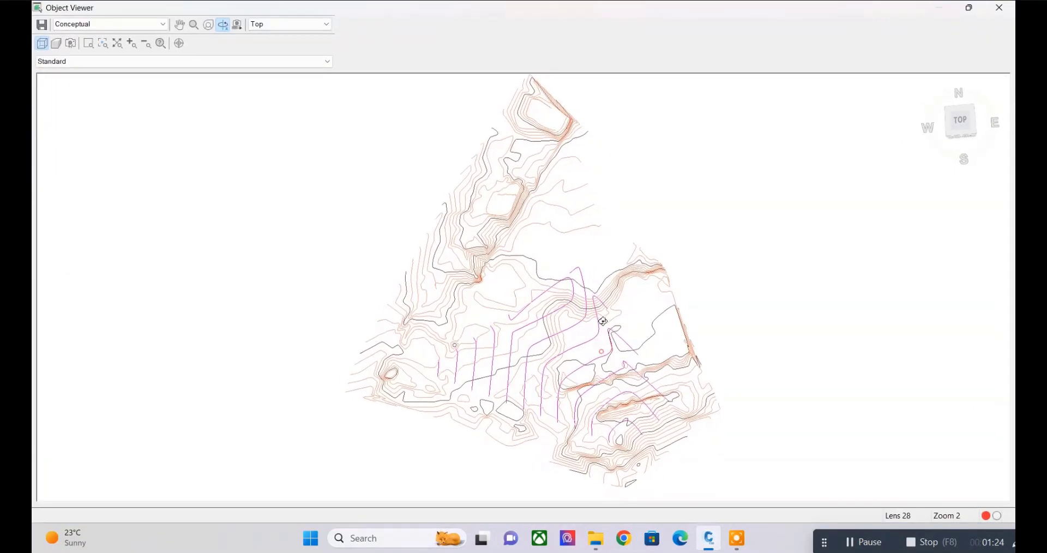
pyautogui.moveTo(604, 351)
pyautogui.mouseDown()
pyautogui.moveTo(573, 227)
pyautogui.moveTo(577, 303)
pyautogui.moveTo(599, 335)
pyautogui.mouseUp()
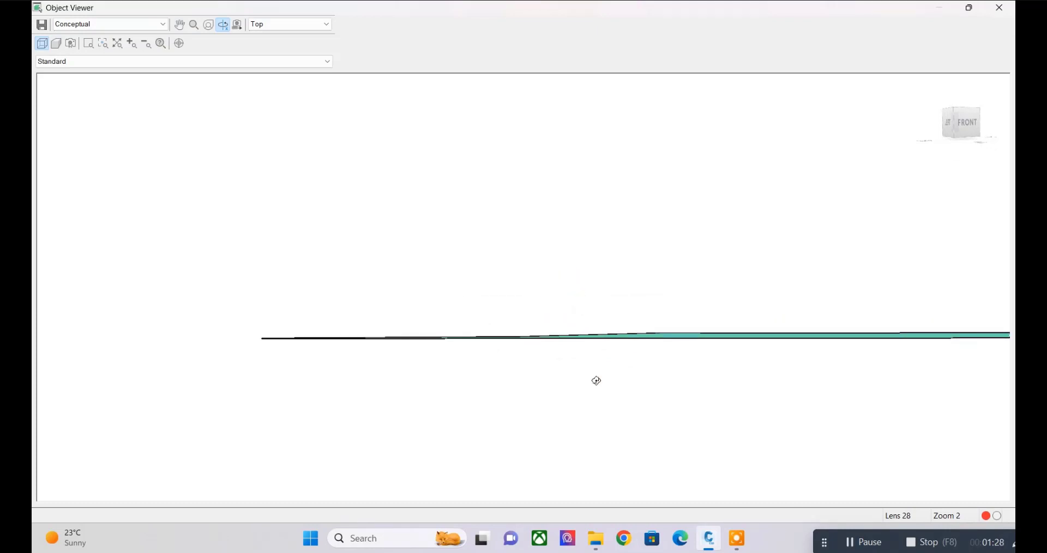
pyautogui.moveTo(596, 380)
pyautogui.mouseDown()
pyautogui.moveTo(598, 362)
pyautogui.moveTo(496, 412)
pyautogui.moveTo(594, 402)
pyautogui.moveTo(542, 370)
pyautogui.mouseUp()
pyautogui.press('Escape')
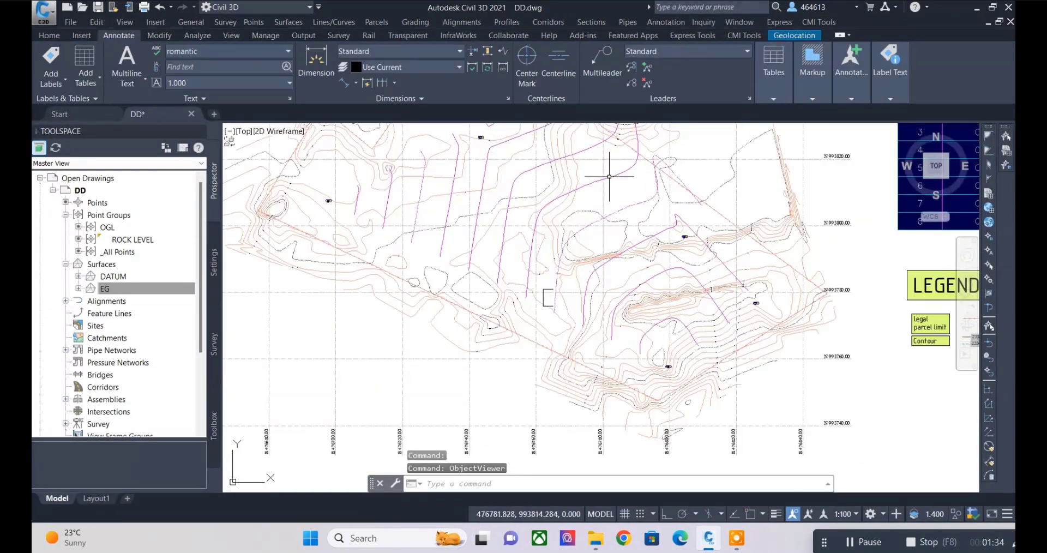
pyautogui.click(612, 167)
pyautogui.rightClick(631, 189)
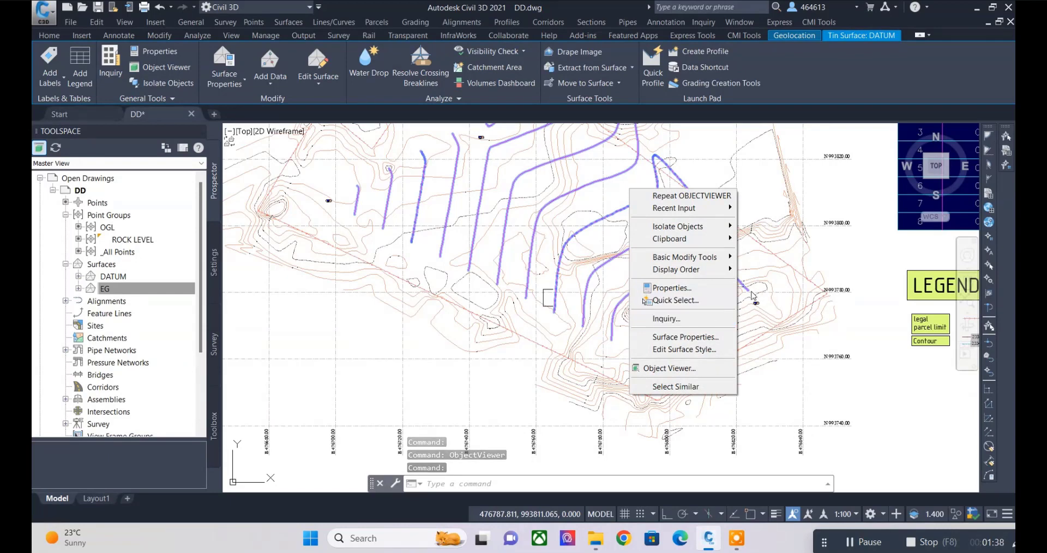
pyautogui.click(658, 367)
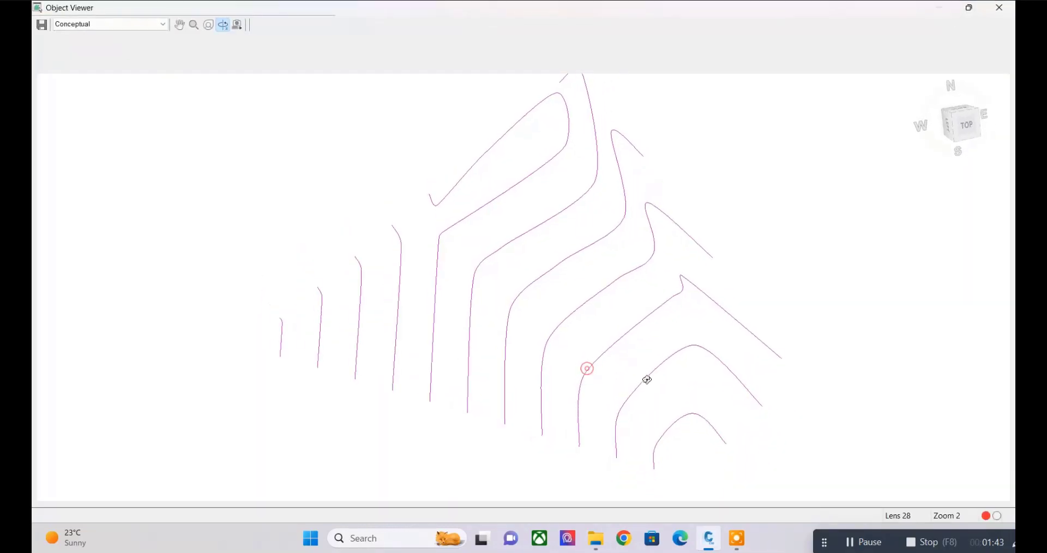
pyautogui.moveTo(645, 378)
pyautogui.mouseDown()
pyautogui.moveTo(563, 370)
pyautogui.moveTo(504, 277)
pyautogui.moveTo(505, 245)
pyautogui.mouseUp()
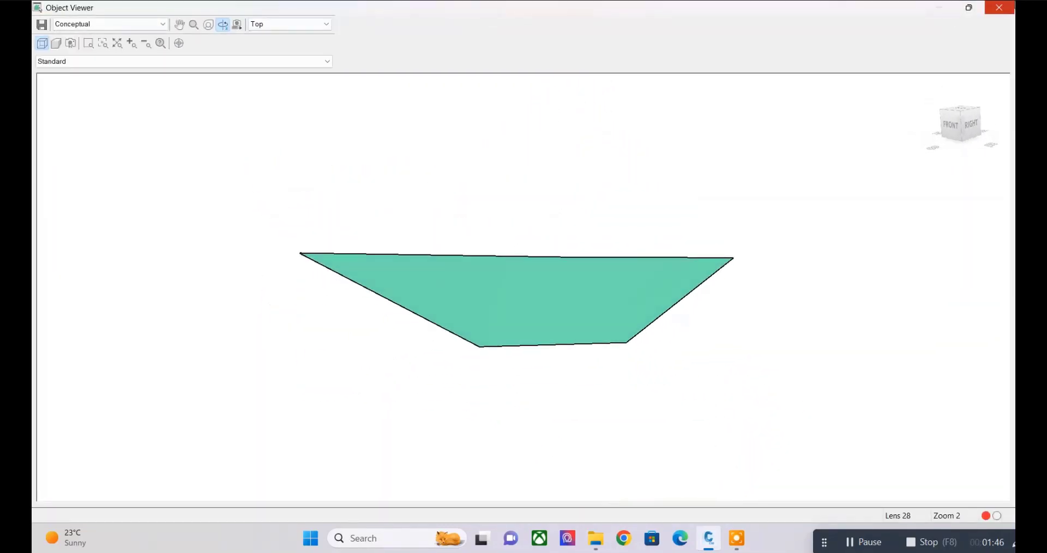
pyautogui.click(999, 8)
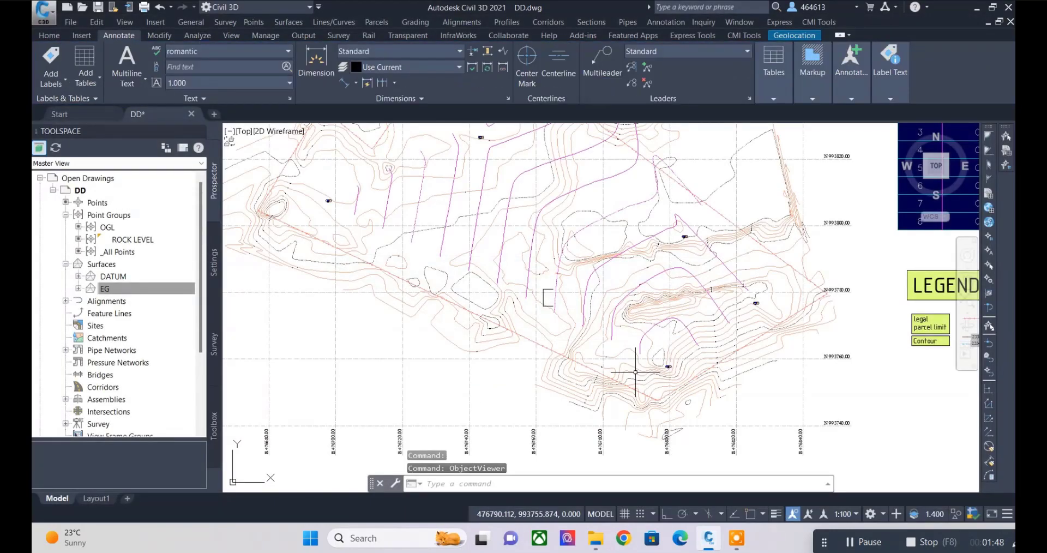
pyautogui.click(635, 371)
pyautogui.rightClick(771, 407)
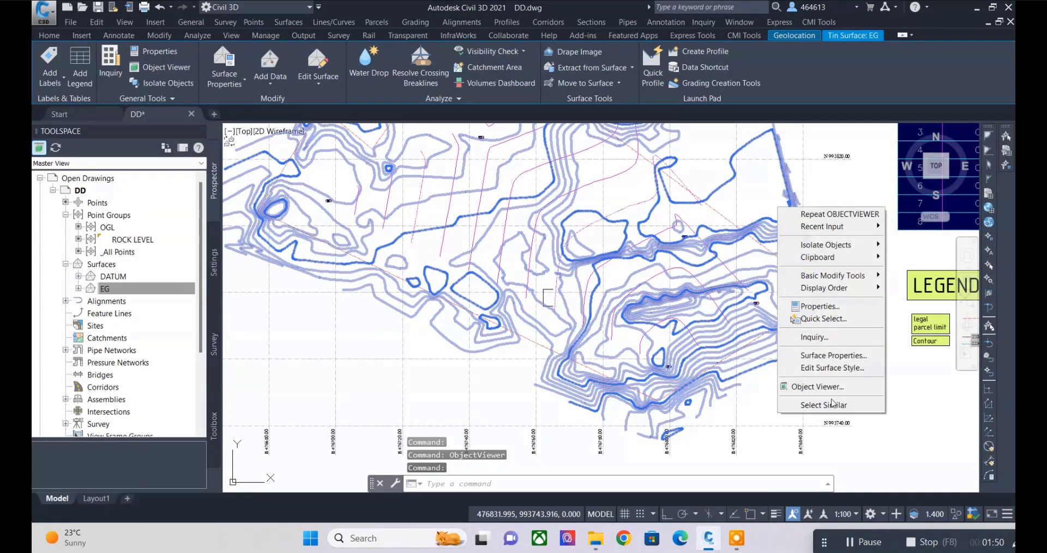
pyautogui.click(816, 385)
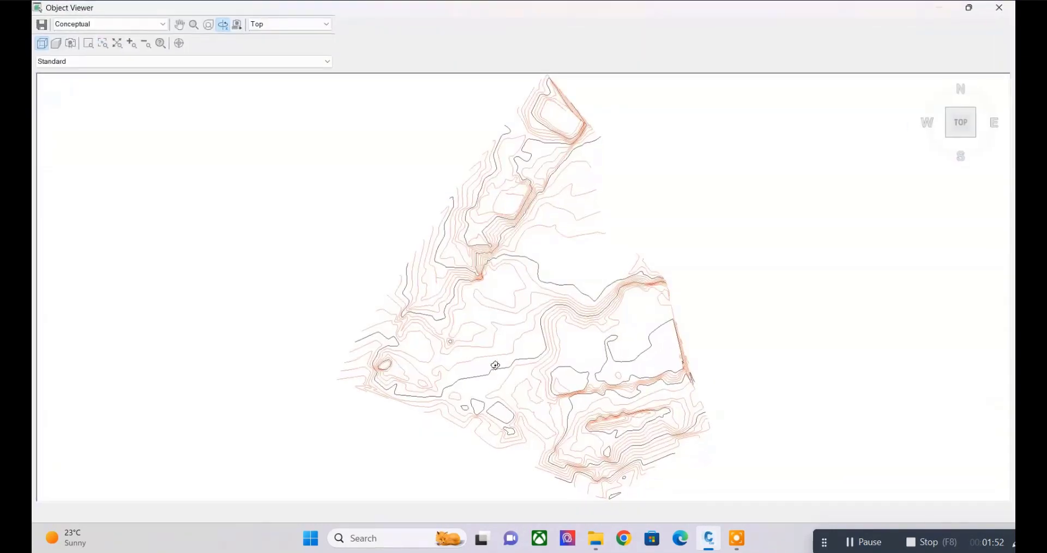
pyautogui.moveTo(512, 373)
pyautogui.mouseDown()
pyautogui.moveTo(512, 312)
pyautogui.moveTo(567, 306)
pyautogui.mouseUp()
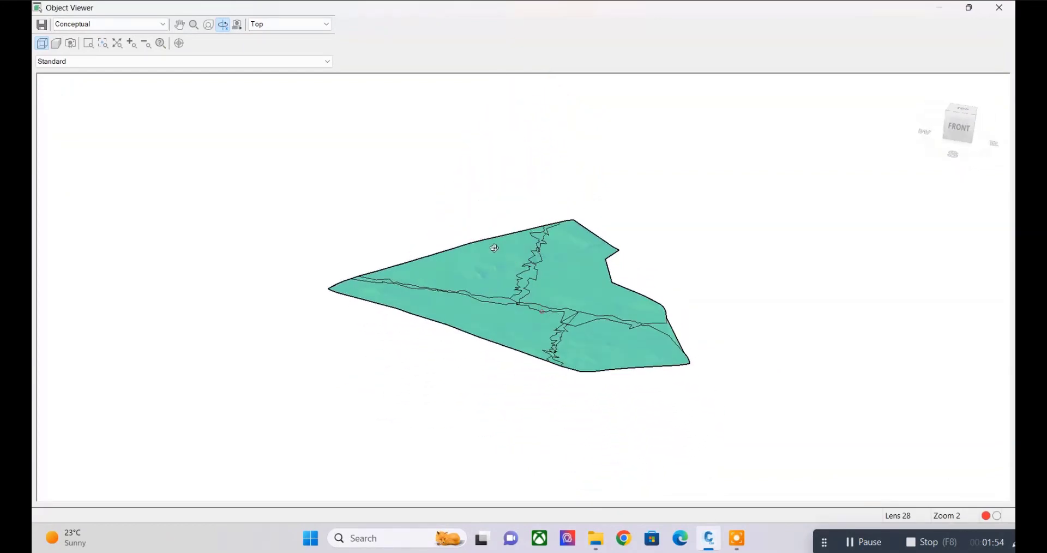
pyautogui.scroll(5, 567, 306)
pyautogui.press('Escape')
pyautogui.press('Escape')
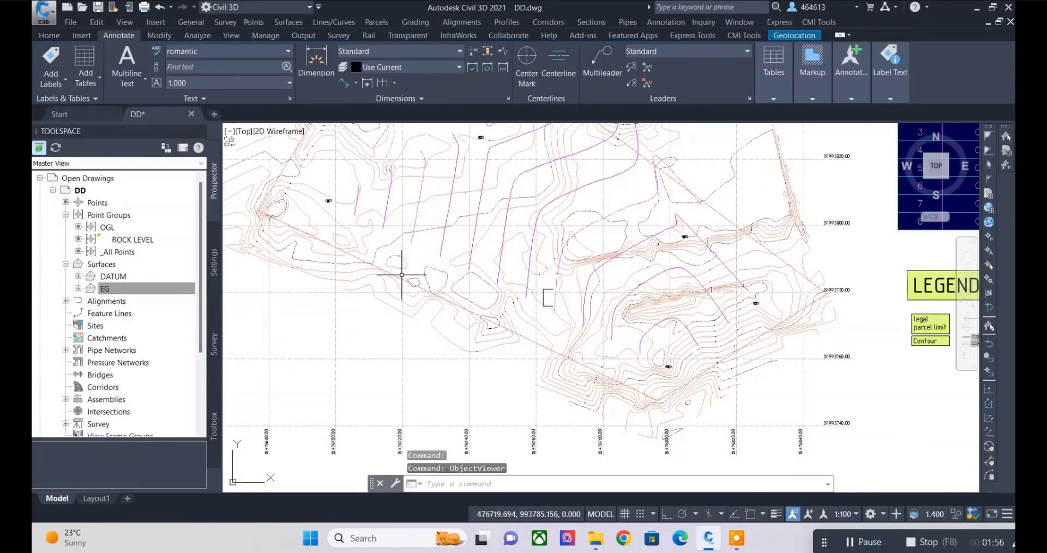
pyautogui.scroll(-3, 572, 176)
# Select the DATUM surface, then the Surfaces collection node in Prospector
pyautogui.scroll(-3, 572, 176)
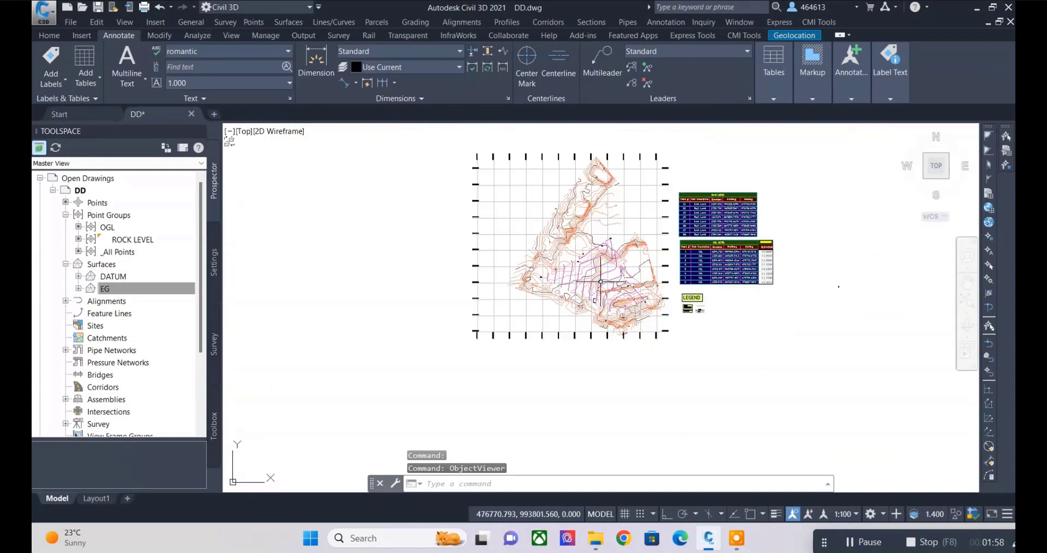
pyautogui.scroll(3, 491, 273)
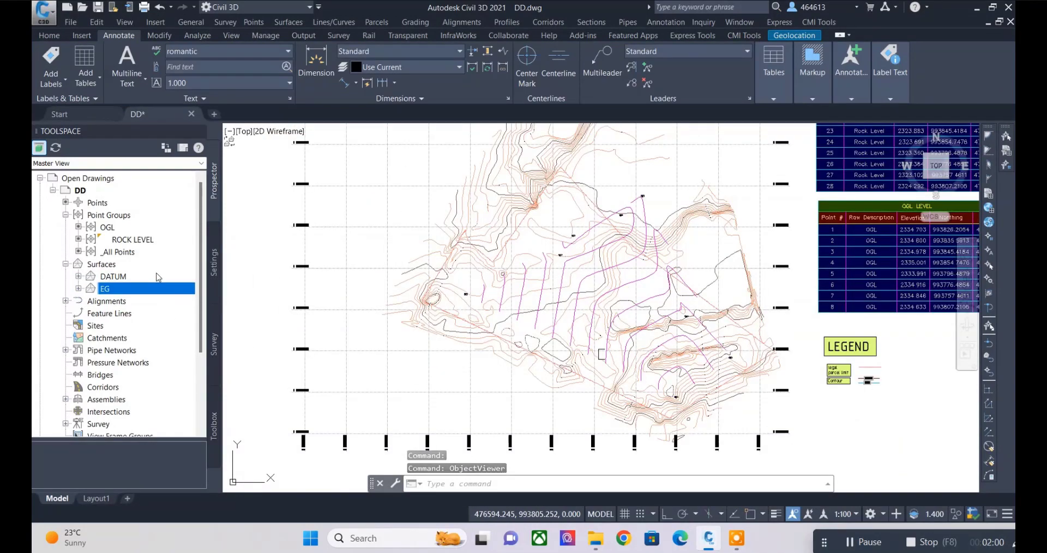
pyautogui.scroll(2, 640, 266)
pyautogui.scroll(2, 616, 280)
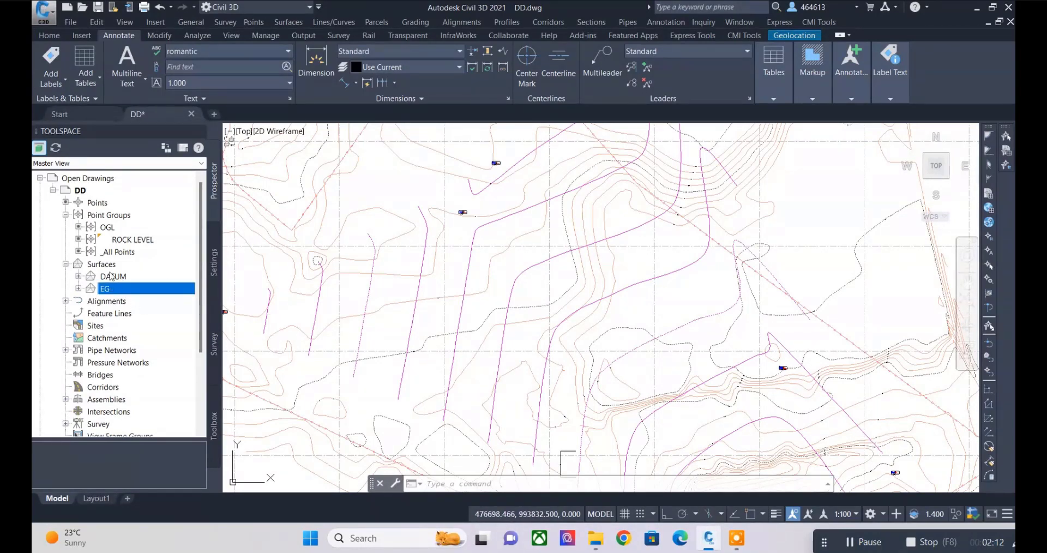
pyautogui.click(111, 275)
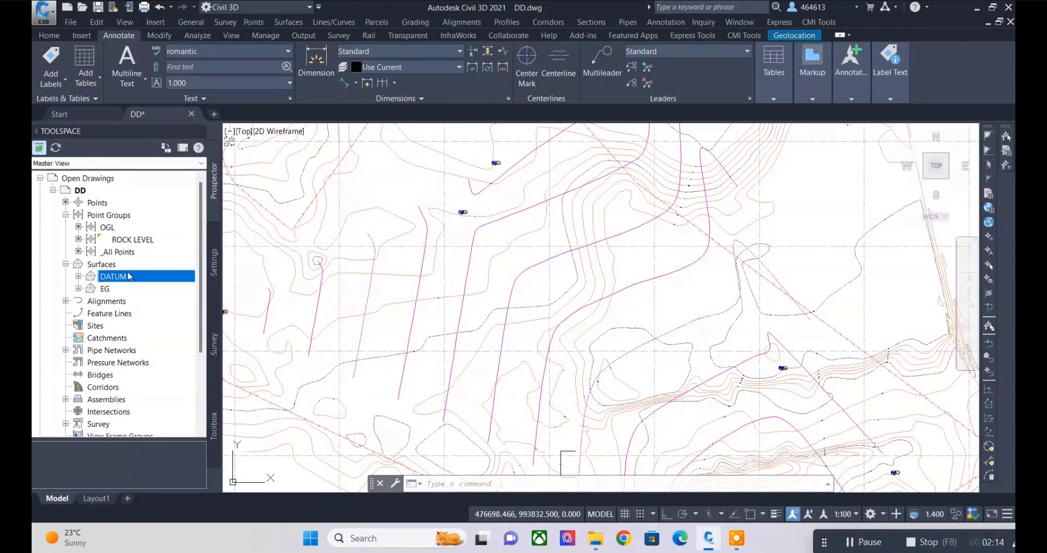
pyautogui.click(109, 268)
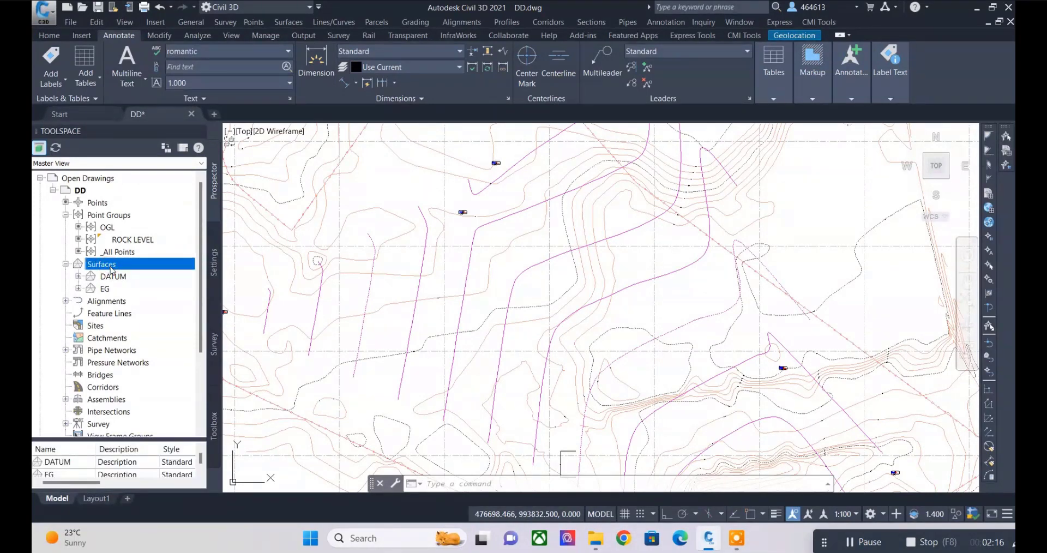
# Start a new TIN volume surface named volume
pyautogui.rightClick(111, 268)
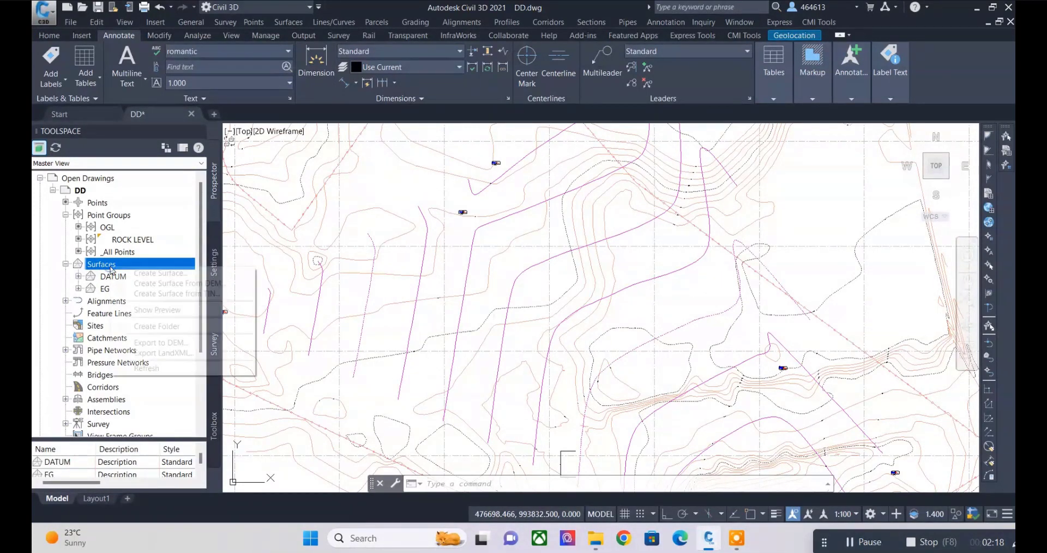
pyautogui.click(158, 273)
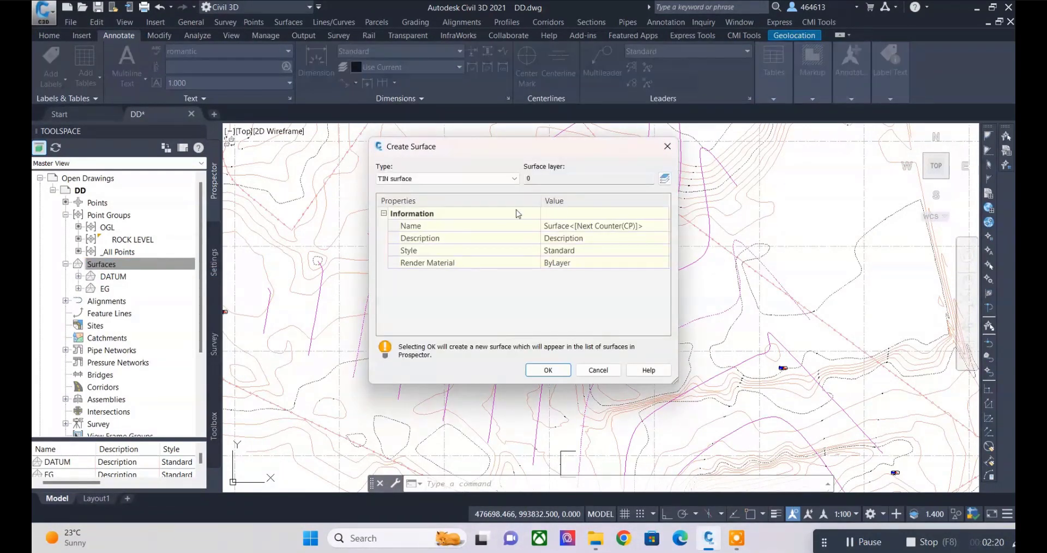
pyautogui.click(406, 179)
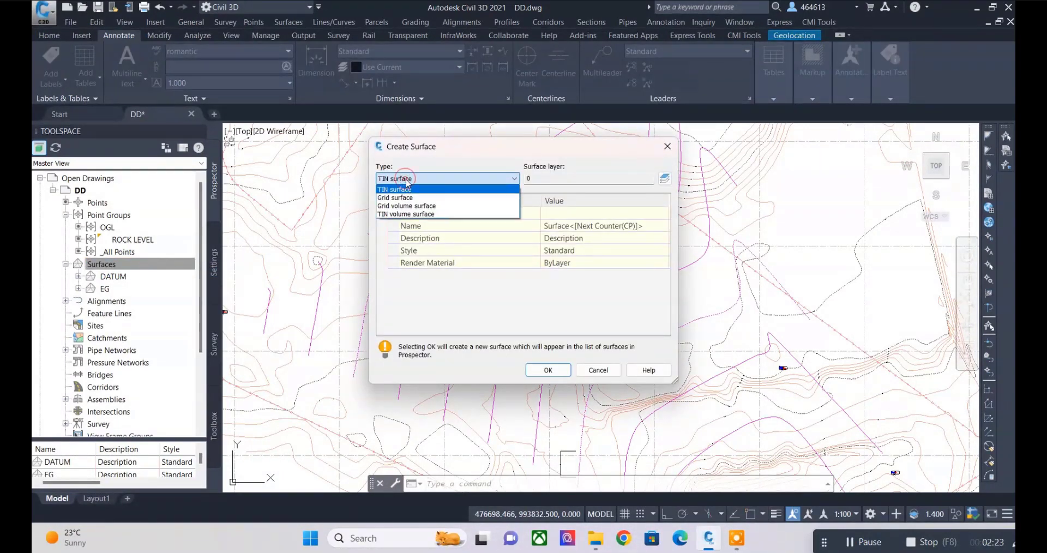
pyautogui.click(412, 214)
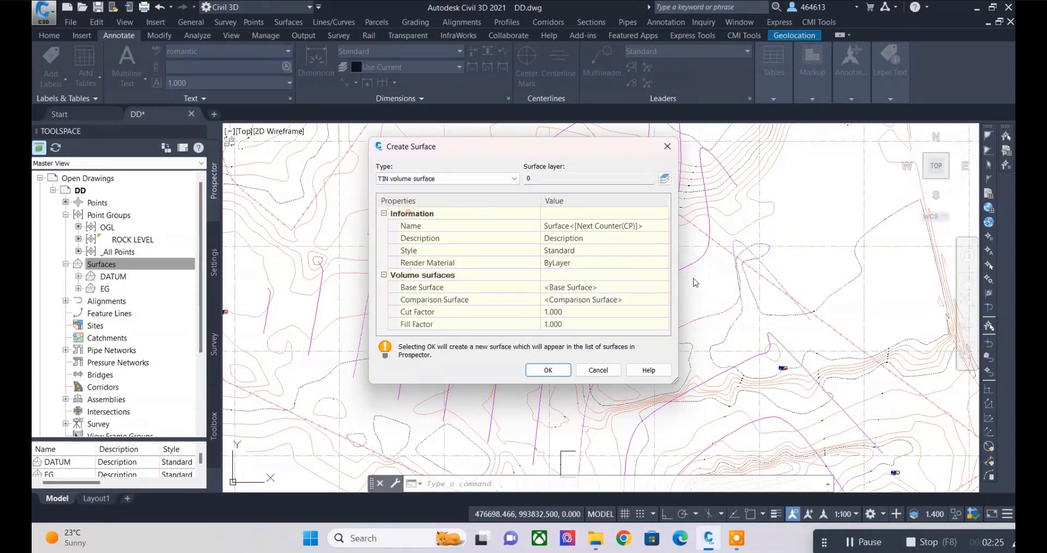
pyautogui.click(651, 225)
pyautogui.write('V')
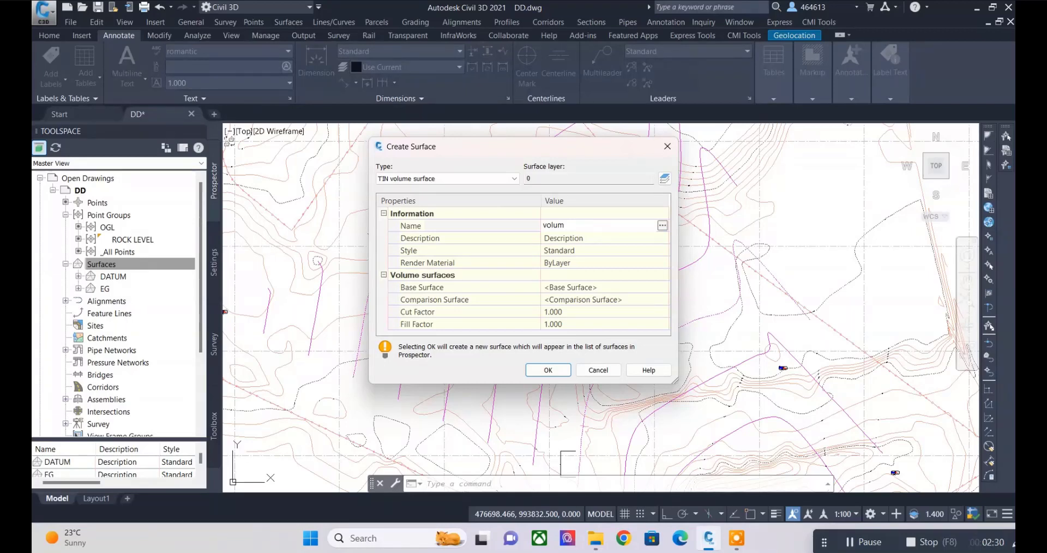
pyautogui.click(658, 291)
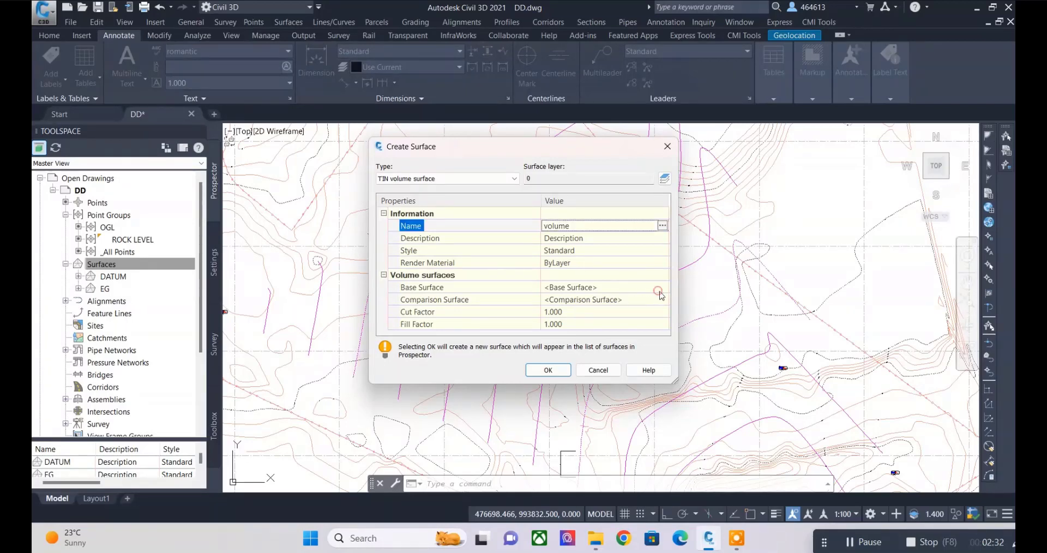
# Set EG as the base surface and DATUM as the comparison surface
pyautogui.click(662, 287)
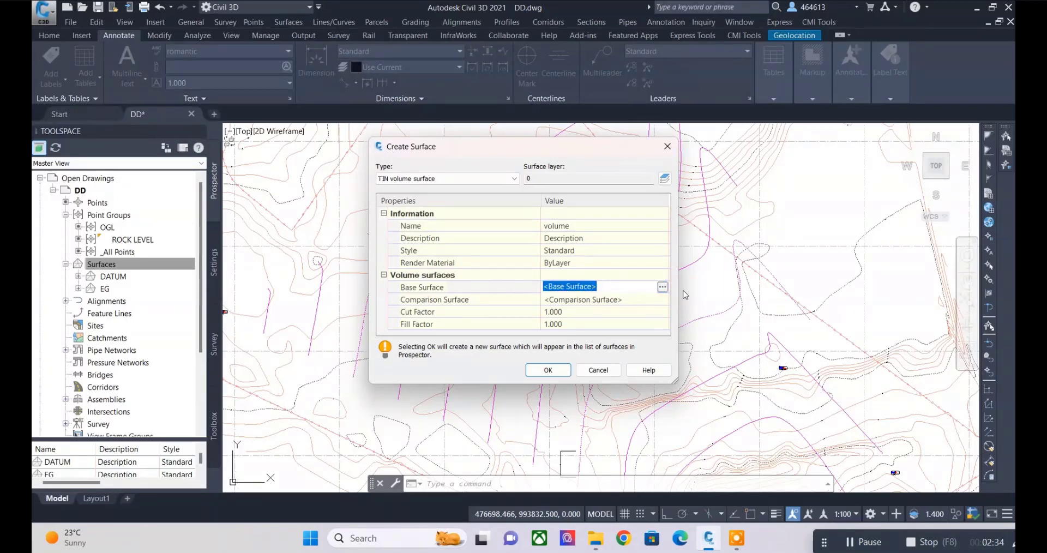
pyautogui.click(664, 287)
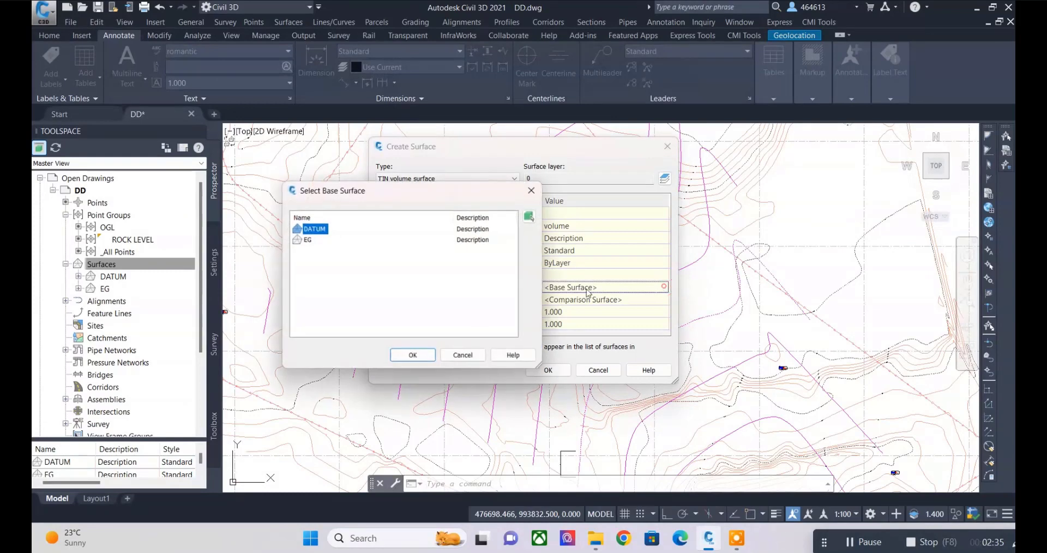
pyautogui.click(308, 240)
pyautogui.click(411, 355)
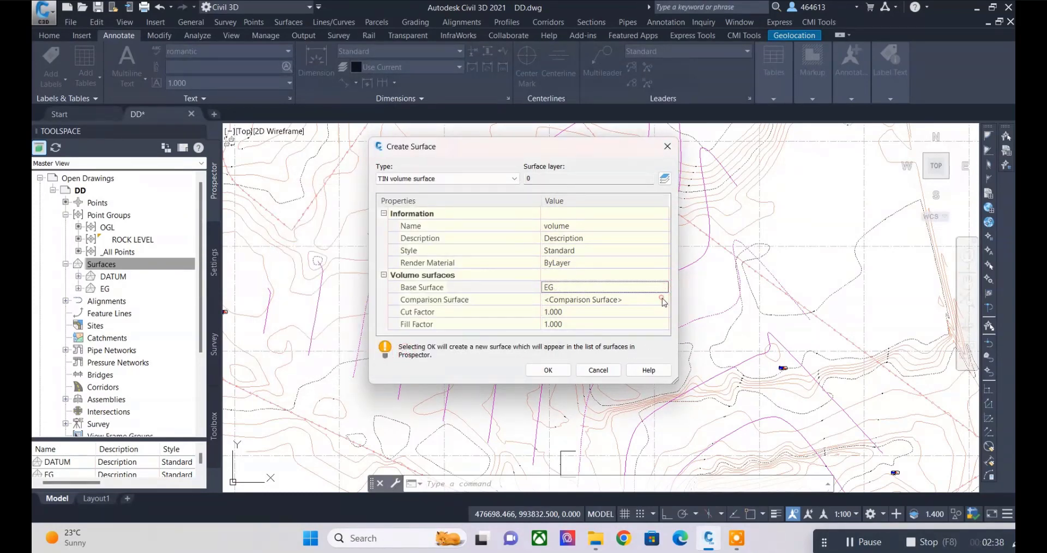
pyautogui.click(662, 299)
pyautogui.click(662, 299)
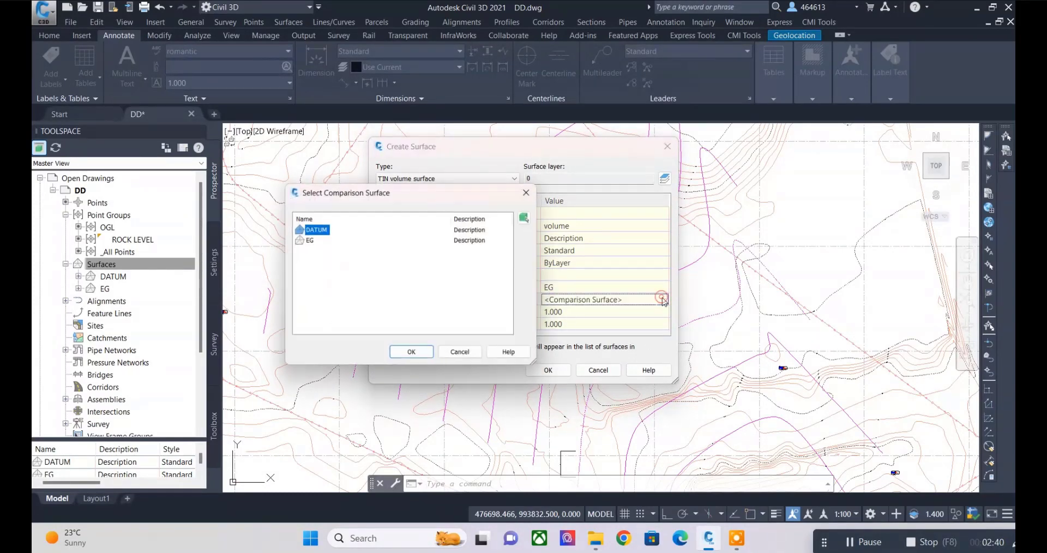
pyautogui.click(308, 240)
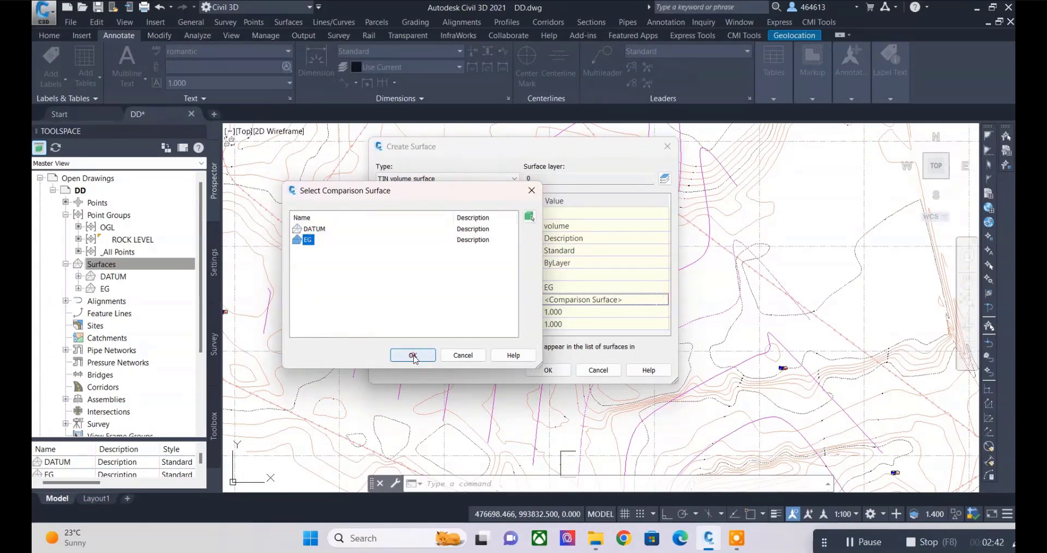
pyautogui.click(413, 355)
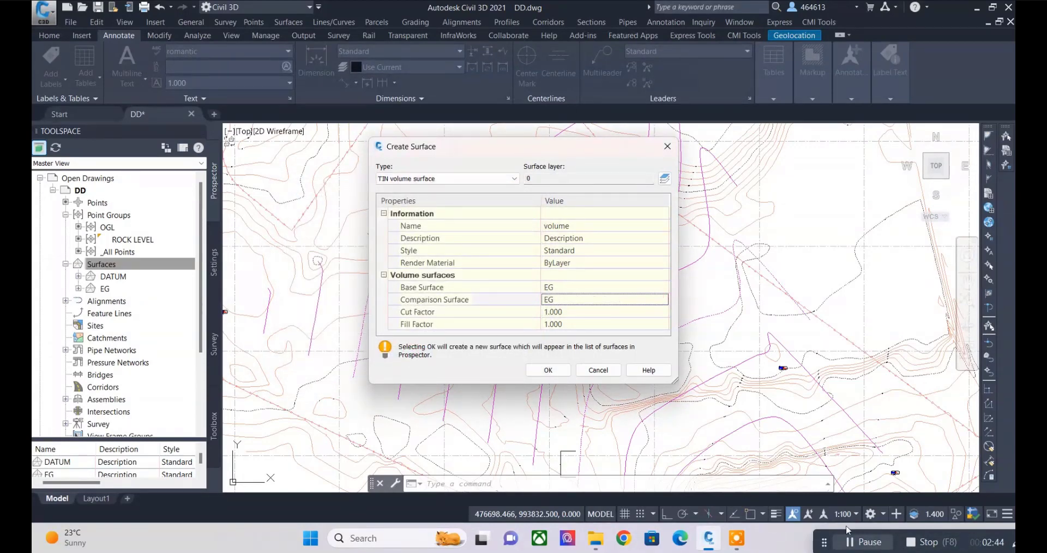
pyautogui.click(664, 300)
pyautogui.click(664, 300)
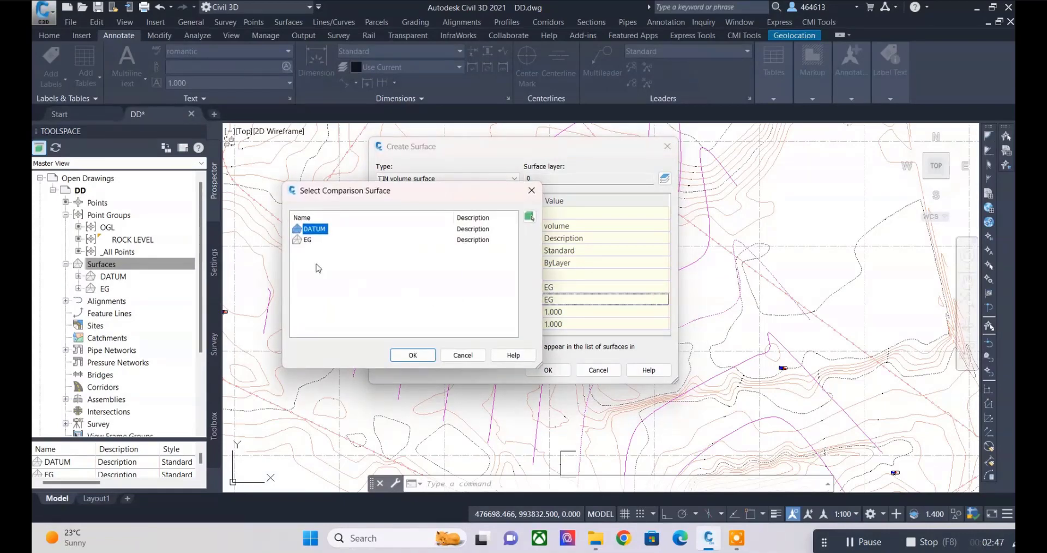
pyautogui.click(413, 356)
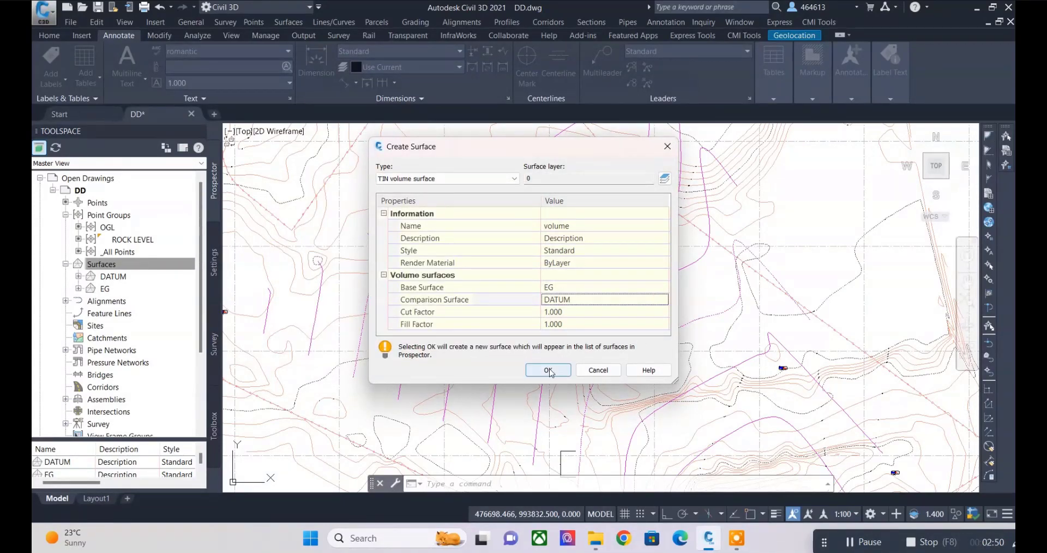
# Check the cut and fill factors and confirm creating the volume surface
pyautogui.click(564, 312)
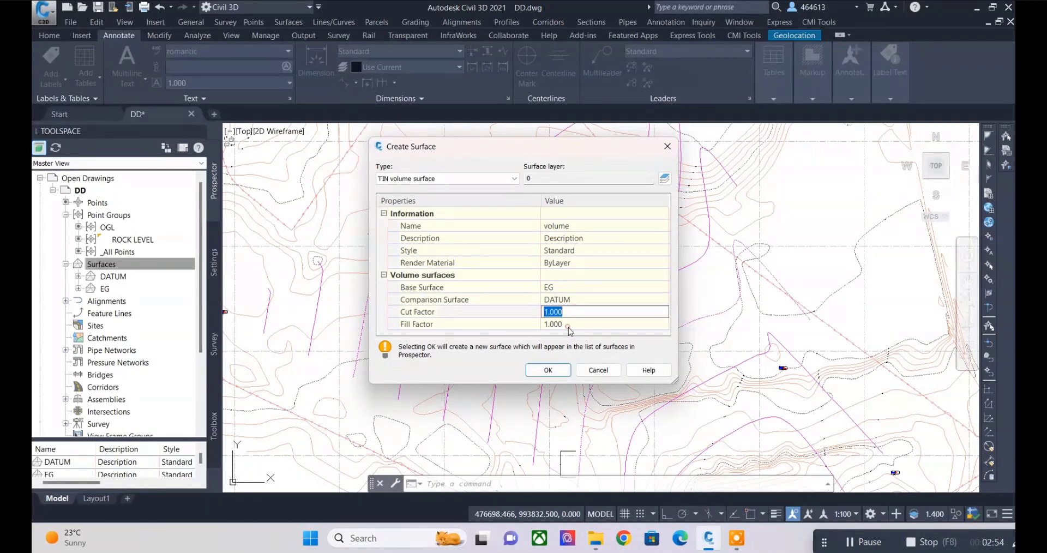
pyautogui.click(567, 324)
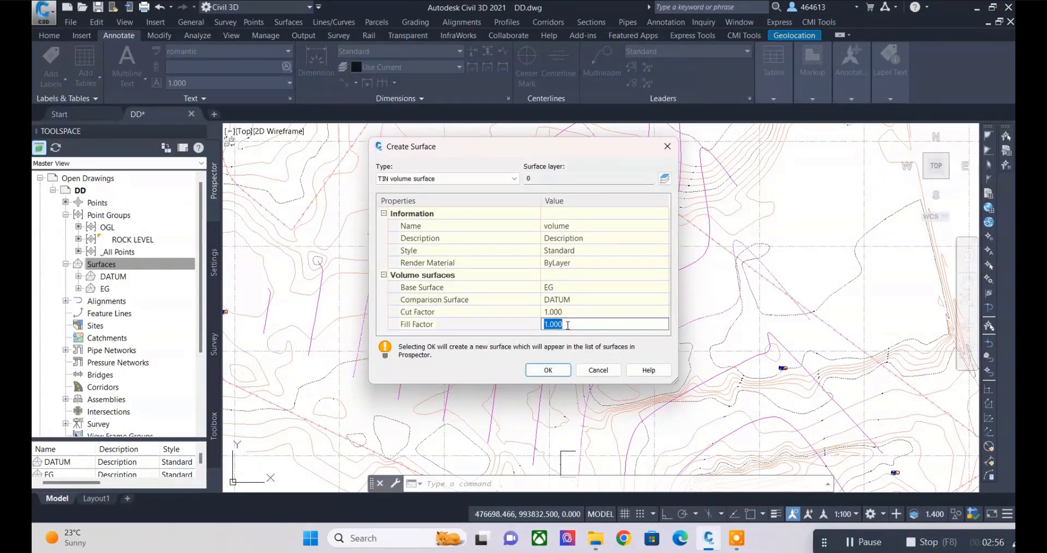
pyautogui.click(545, 373)
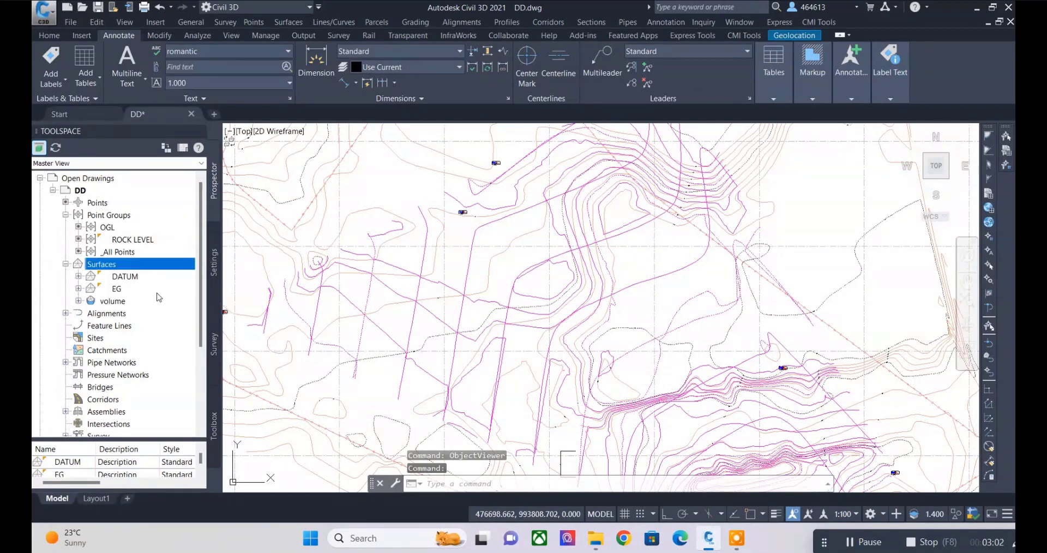
# Try green major contours and colour 102 minor contours in the Standard surface style
pyautogui.rightClick(109, 301)
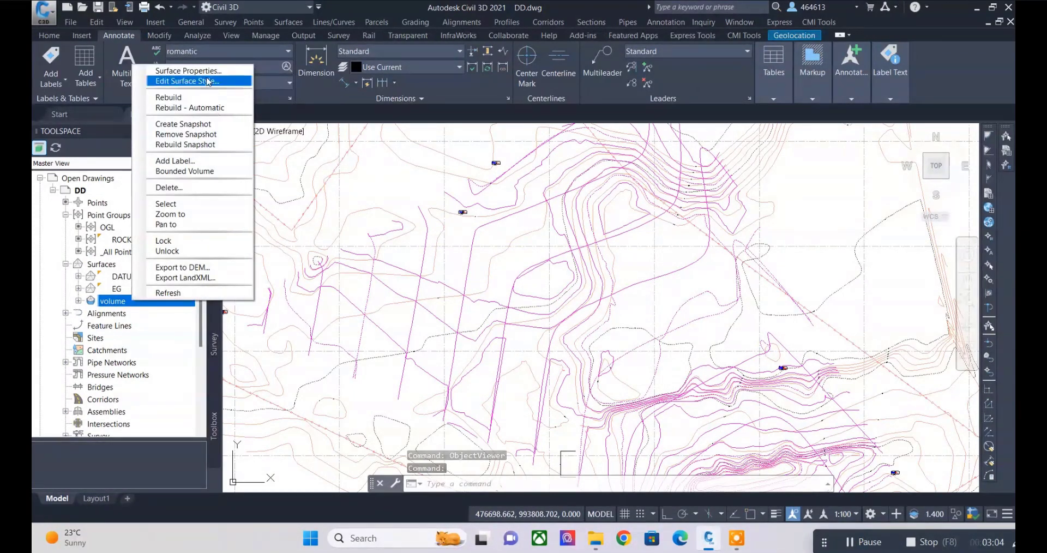
pyautogui.click(204, 83)
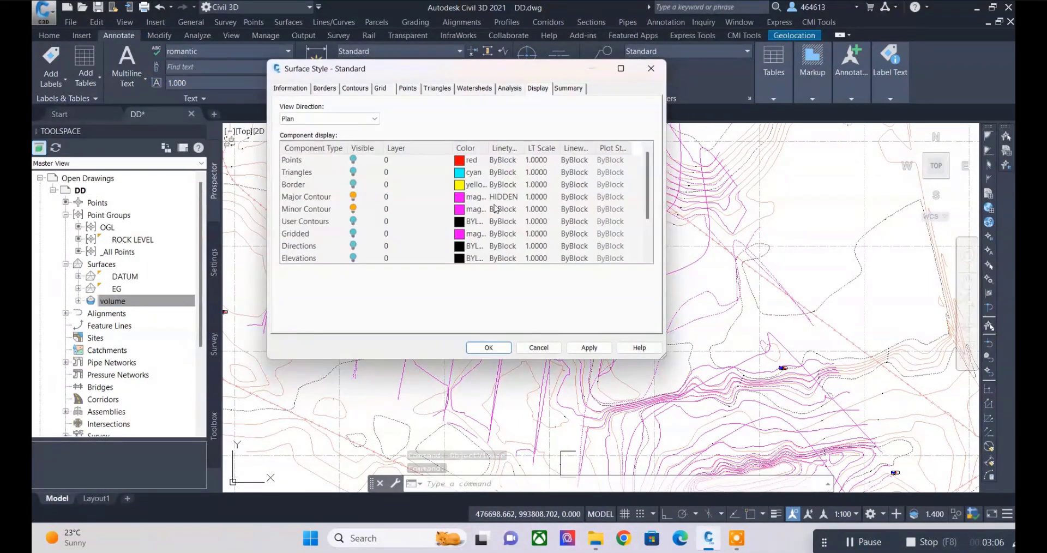
pyautogui.click(458, 197)
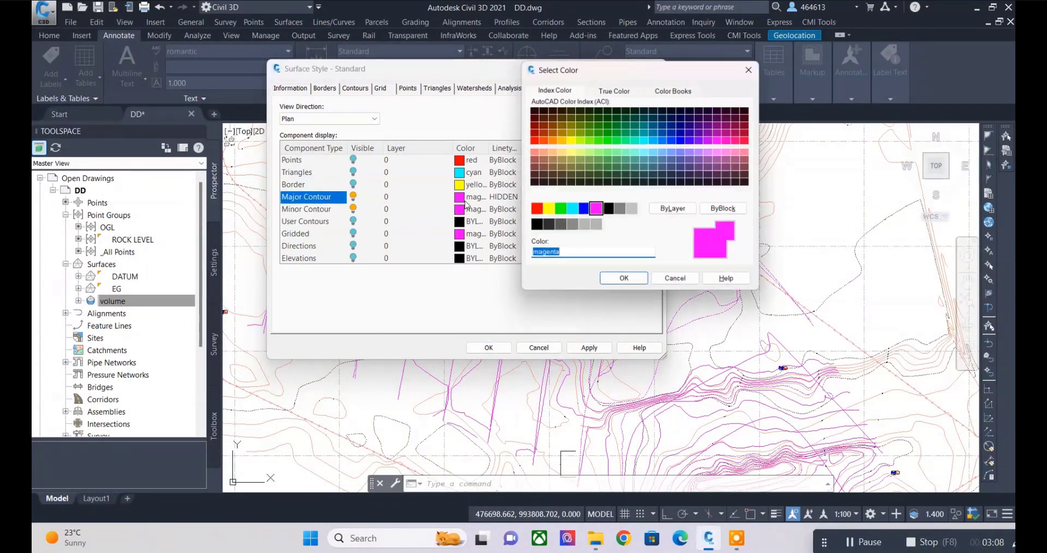
pyautogui.click(624, 282)
pyautogui.click(469, 213)
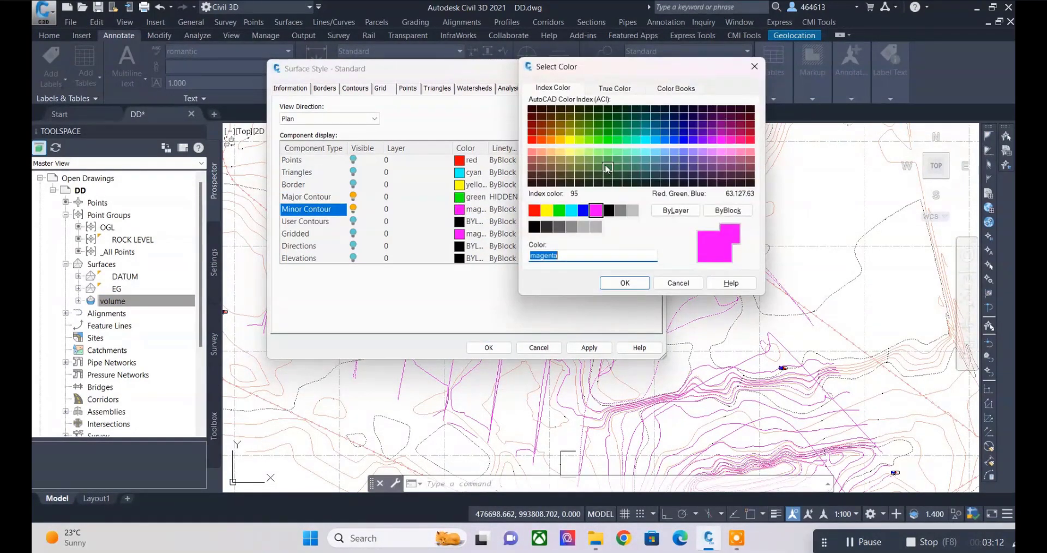
pyautogui.click(617, 137)
pyautogui.click(625, 282)
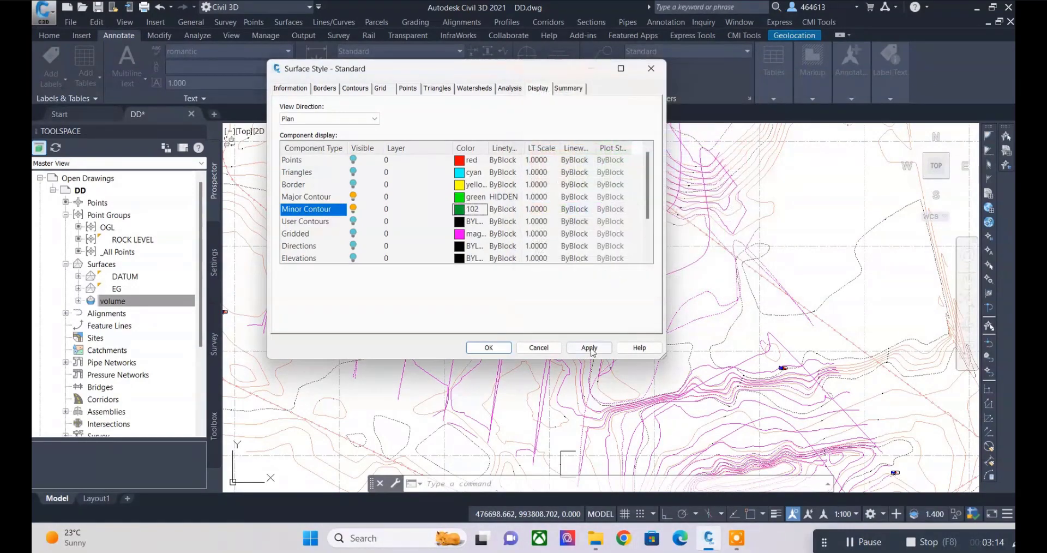
# Close the Standard style without saving and select the volume surface in Prospector
pyautogui.click(291, 89)
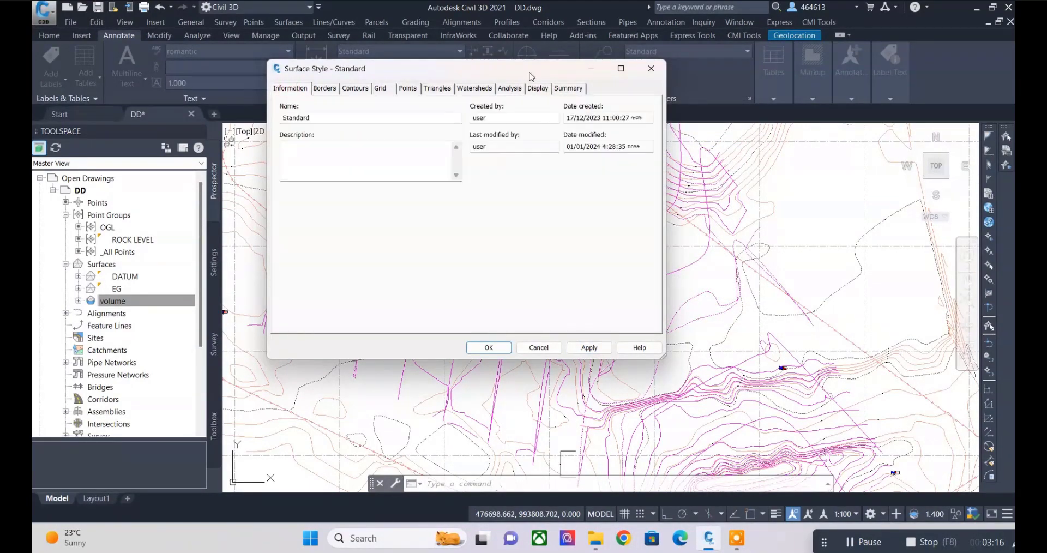
pyautogui.click(651, 68)
pyautogui.click(152, 299)
pyautogui.rightClick(152, 300)
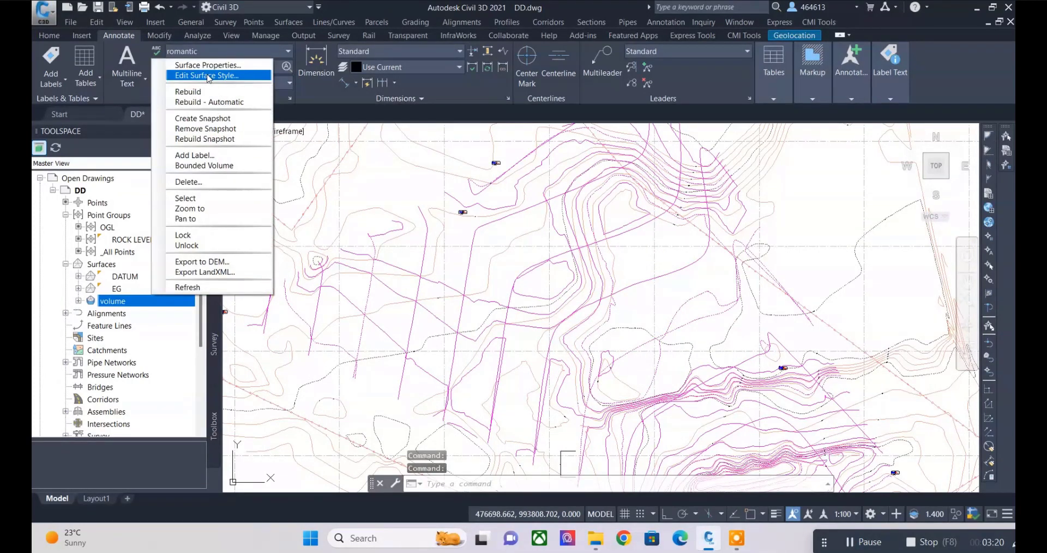
# Create a style named vol by copying Standard in the volume surface's properties
pyautogui.click(204, 65)
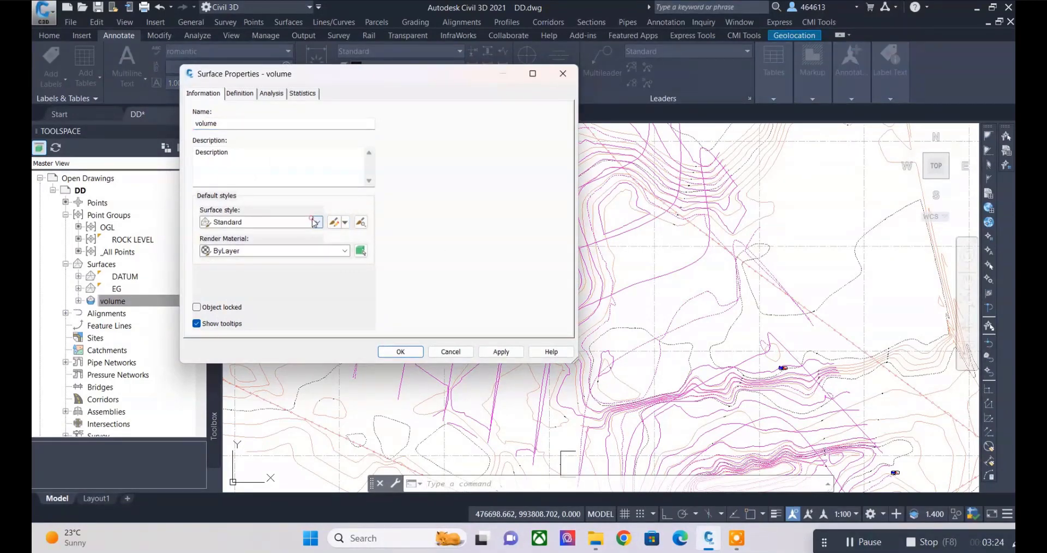
pyautogui.click(315, 222)
pyautogui.click(345, 223)
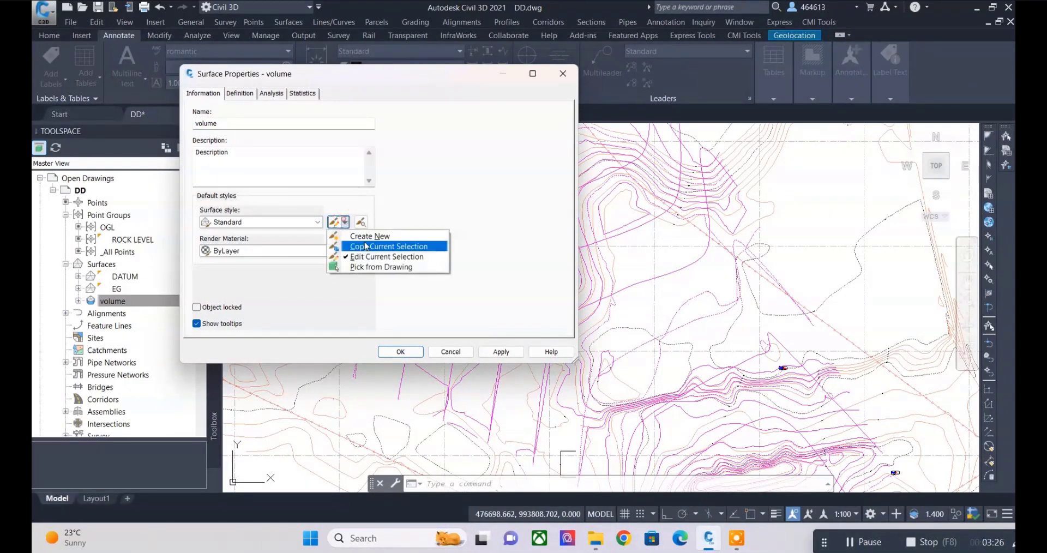
pyautogui.click(366, 247)
pyautogui.write('vol')
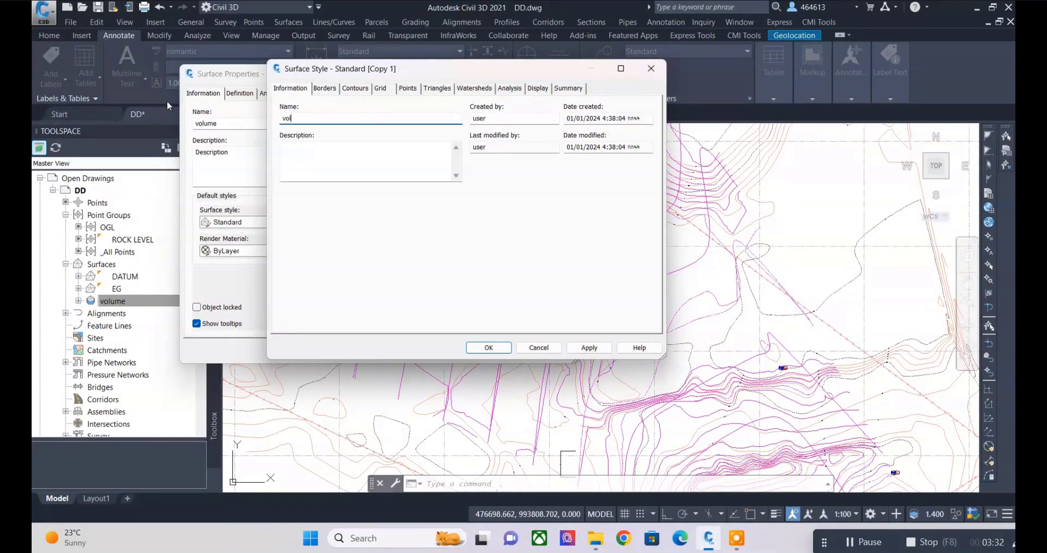
# Set vol's minor contours to green 92 and major contours to green 82, and apply it
pyautogui.click(538, 89)
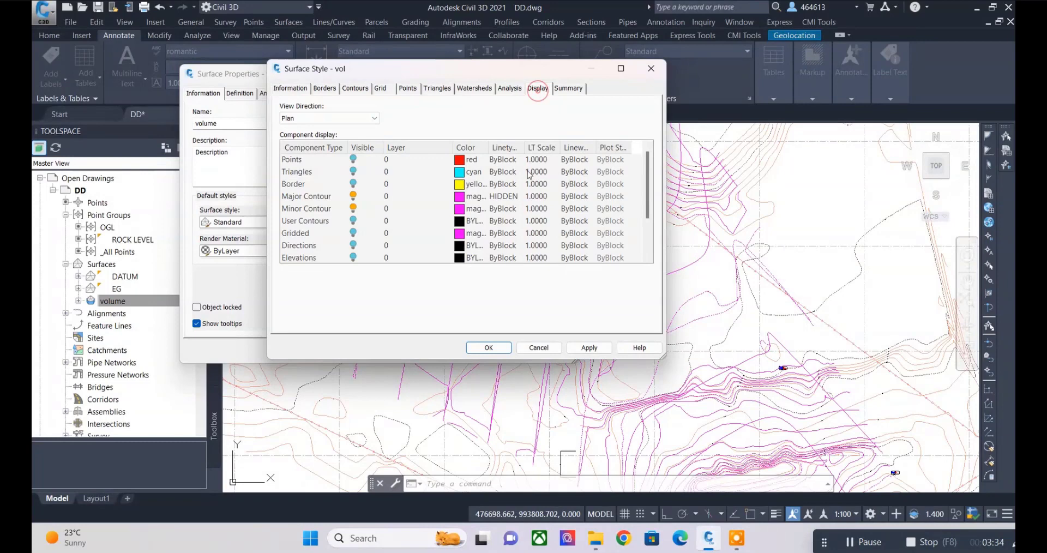
pyautogui.click(465, 210)
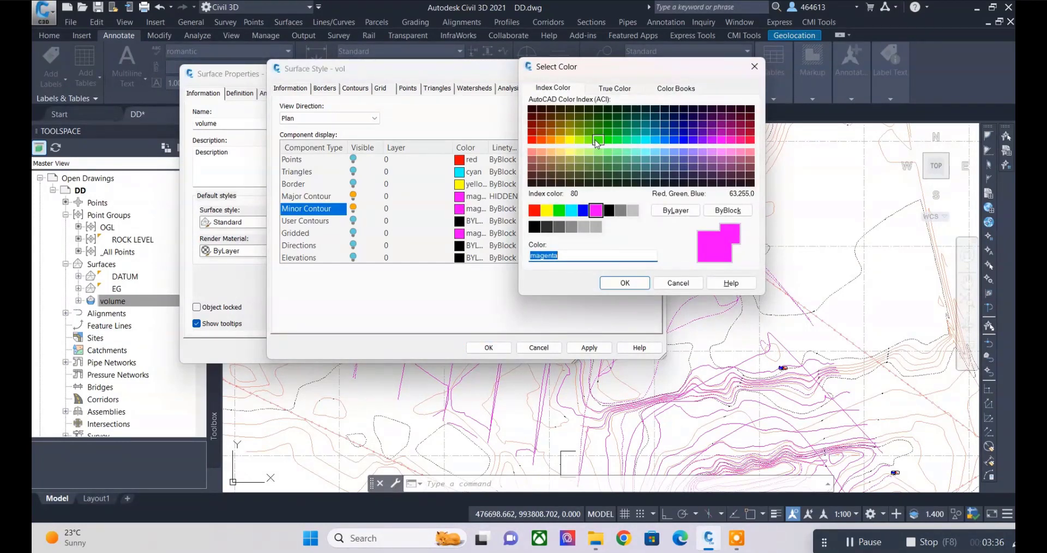
pyautogui.click(608, 131)
pyautogui.click(613, 283)
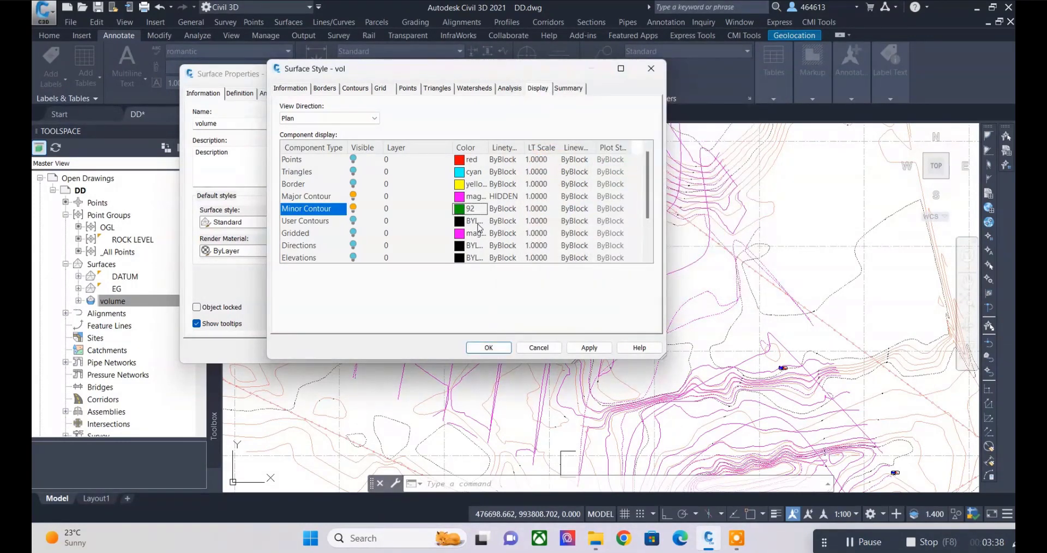
pyautogui.click(461, 196)
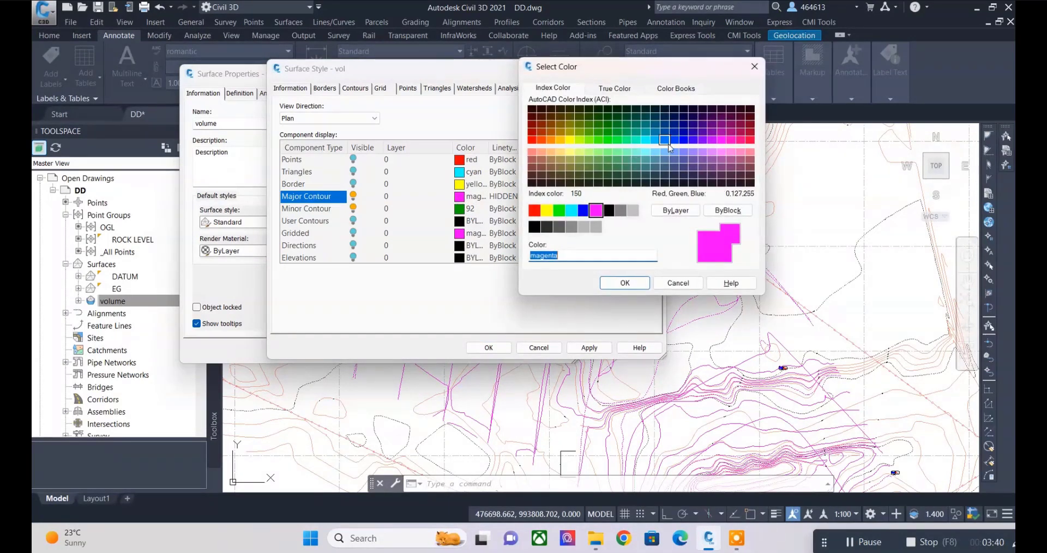
pyautogui.click(601, 131)
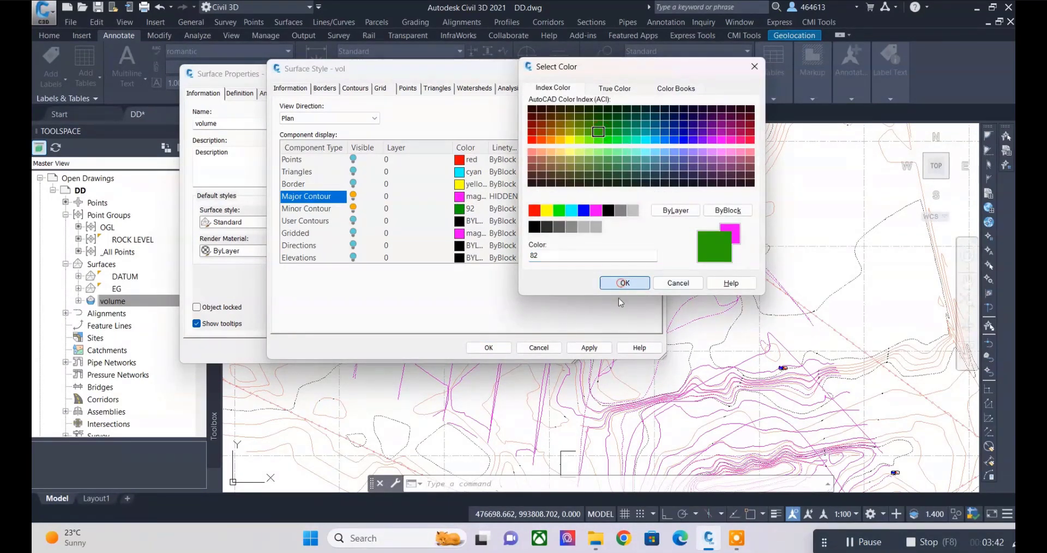
pyautogui.click(487, 347)
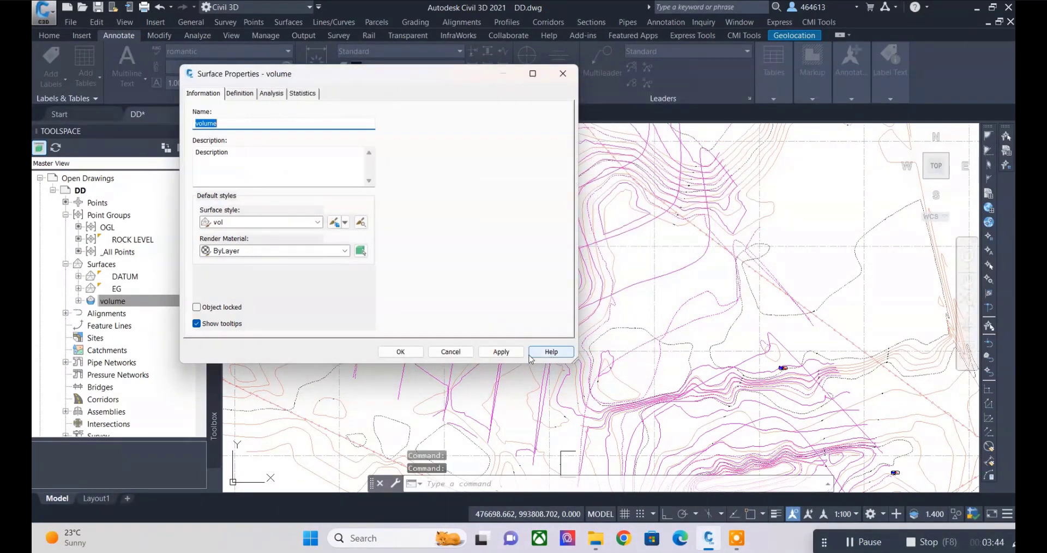
pyautogui.click(515, 353)
# Close Surface Properties, select the volume surface and zoom out to inspect its green contours
pyautogui.click(402, 352)
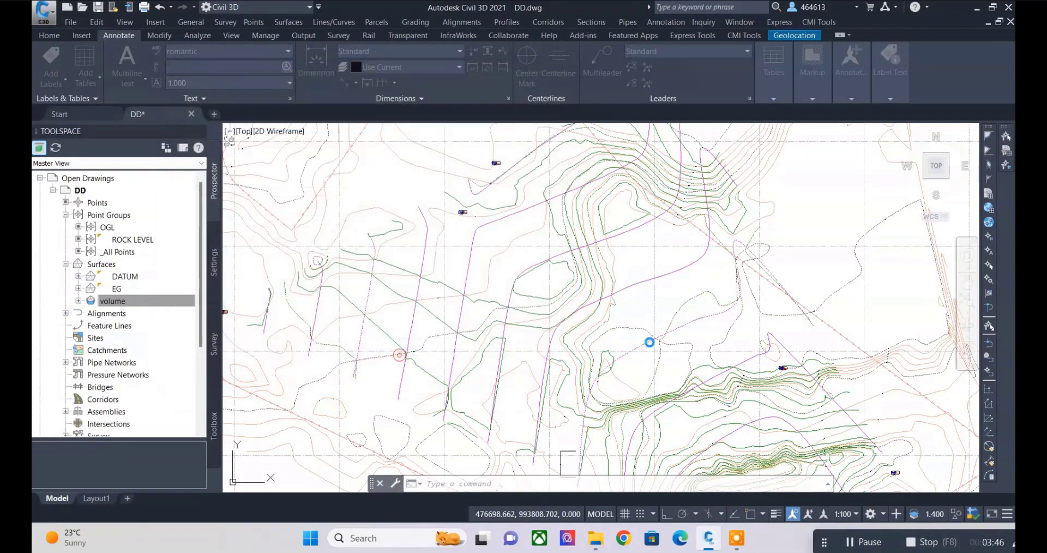
pyautogui.click(440, 283)
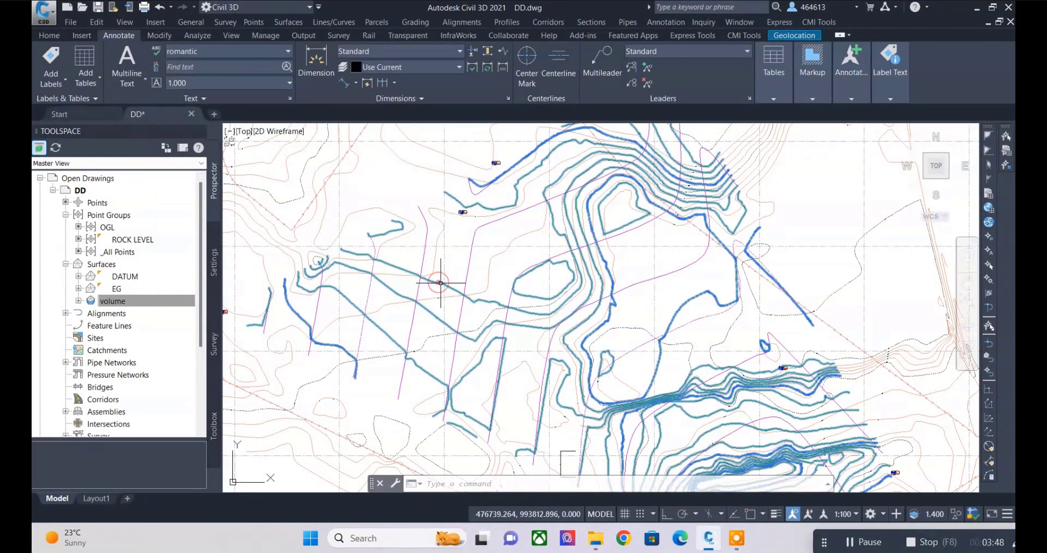
pyautogui.scroll(-5, 622, 340)
pyautogui.rightClick(683, 411)
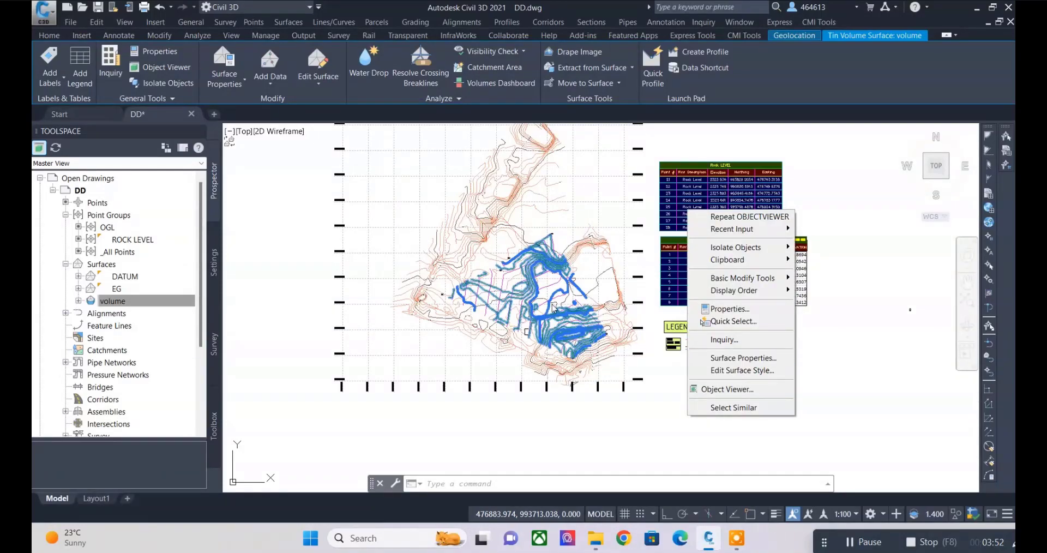
pyautogui.press('Escape')
pyautogui.scroll(5, 562, 297)
pyautogui.scroll(-4, 570, 288)
pyautogui.press('Escape')
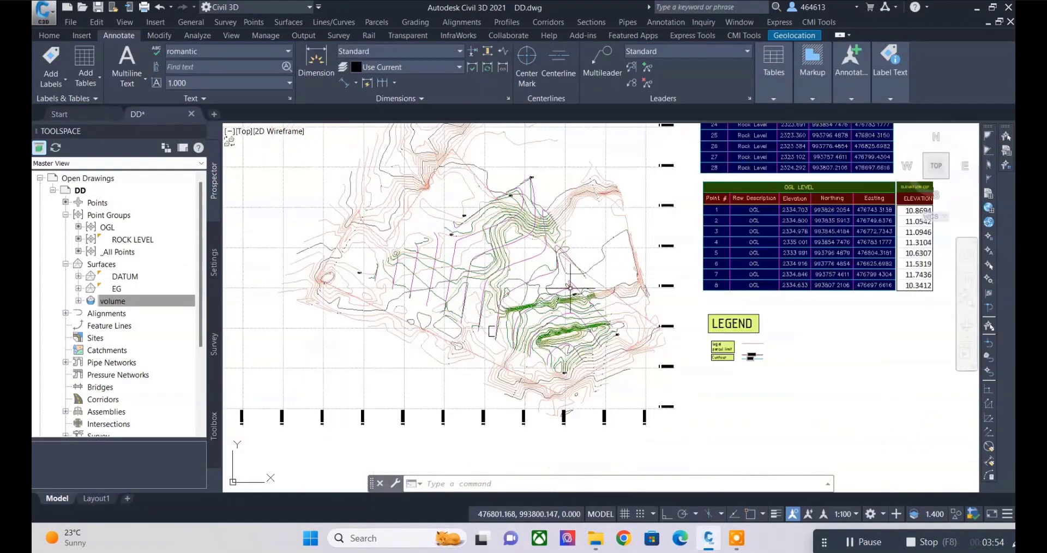
# Bring up the Annotate > Add Labels surface label options
pyautogui.scroll(2, 494, 250)
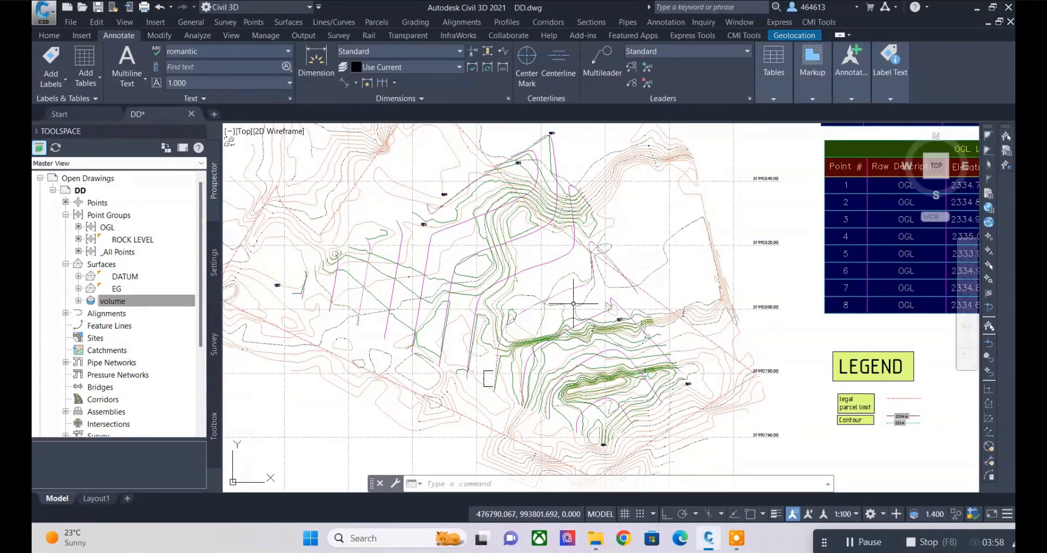
pyautogui.scroll(-4, 584, 336)
pyautogui.scroll(3, 651, 341)
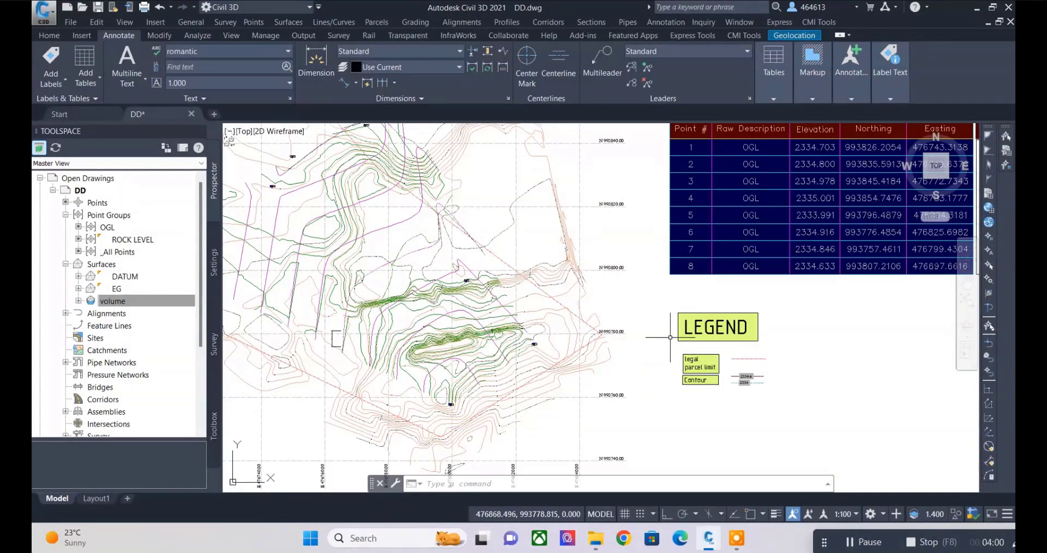
pyautogui.scroll(-2, 611, 305)
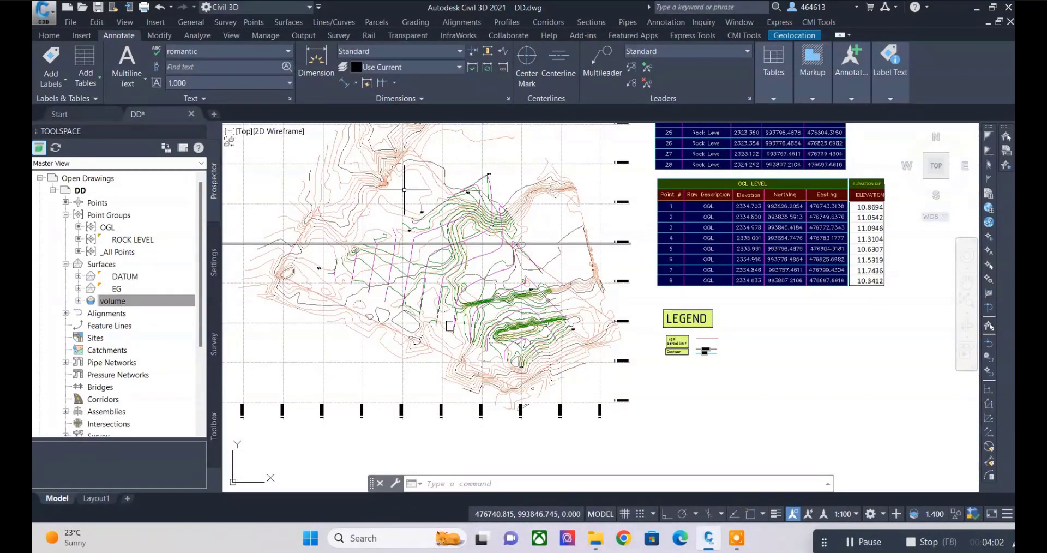
pyautogui.click(62, 81)
pyautogui.moveTo(75, 99)
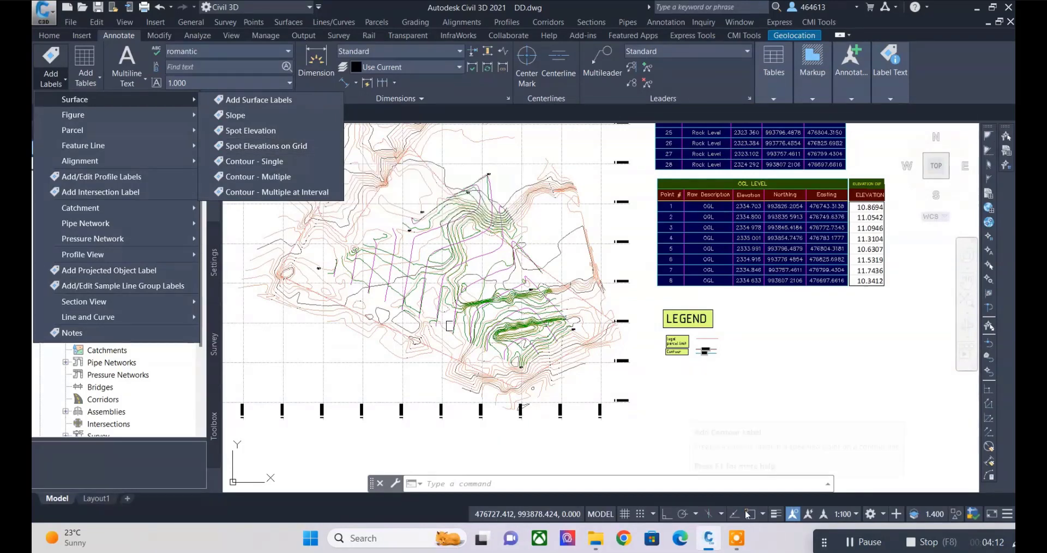
# Start the surface Spot Elevation label command and choose to pick the surface from a list
pyautogui.click(889, 544)
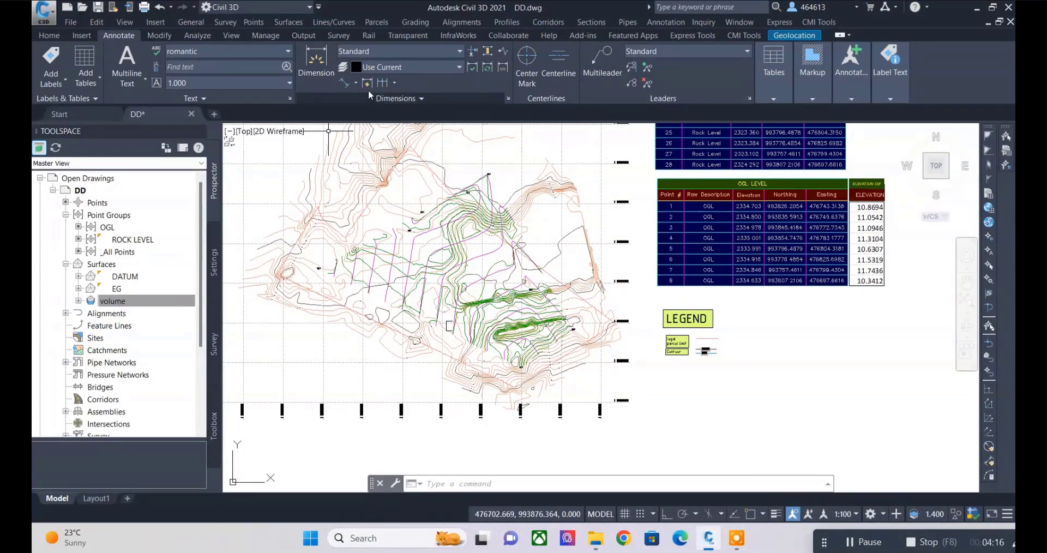
pyautogui.click(60, 75)
pyautogui.moveTo(114, 100)
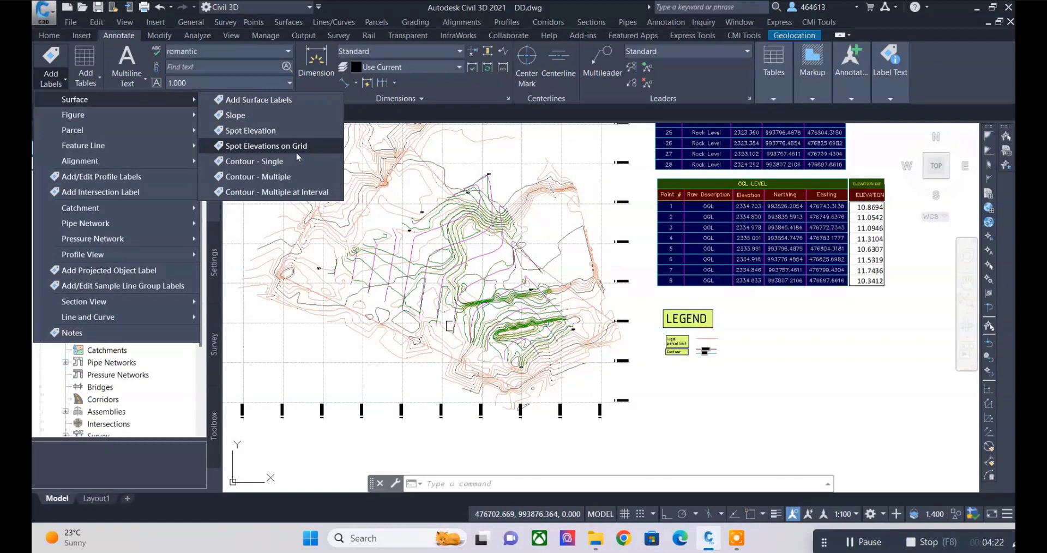
pyautogui.click(259, 130)
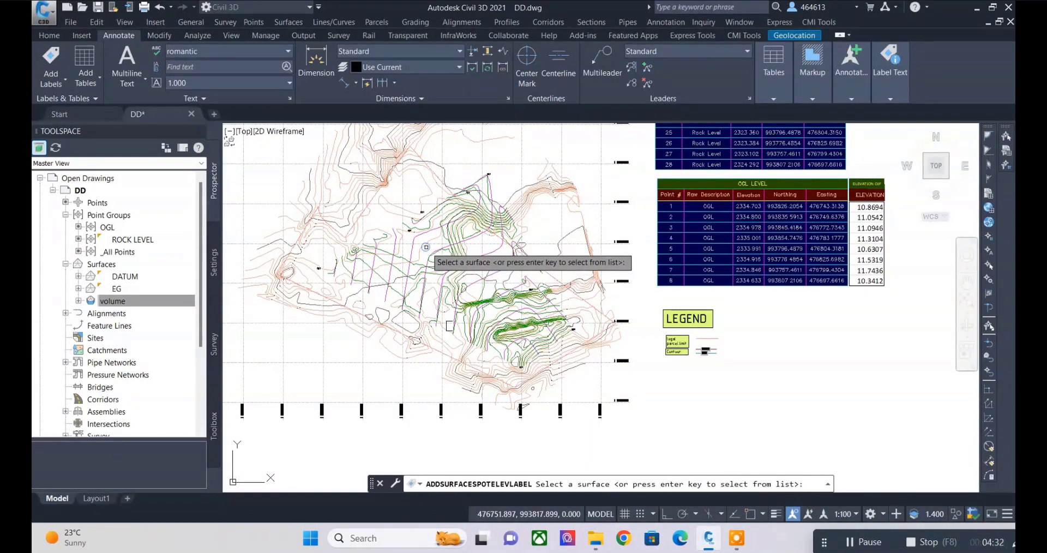
pyautogui.press('Return')
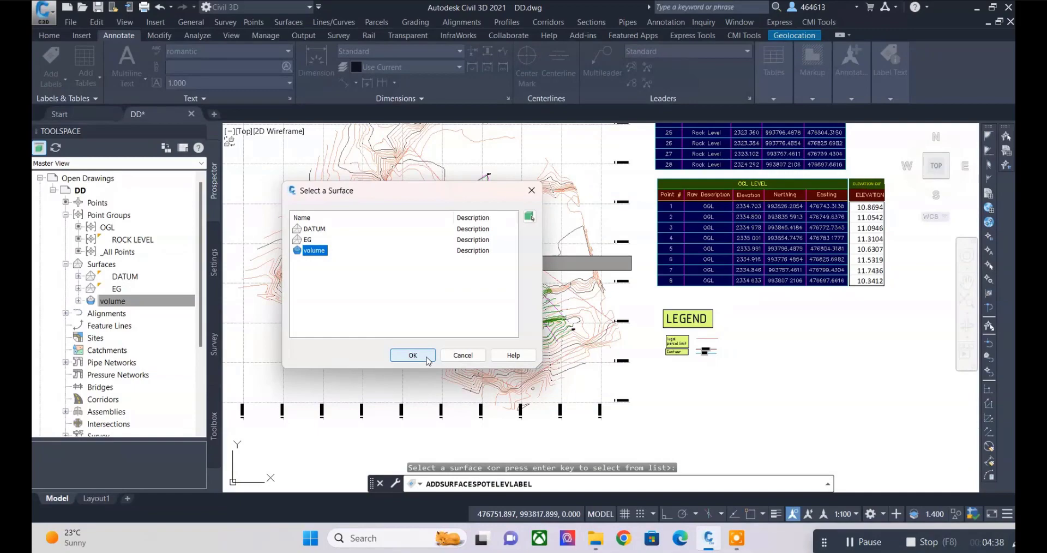
# Choose volume as the labelled surface and zoom in to the survey points
pyautogui.click(427, 358)
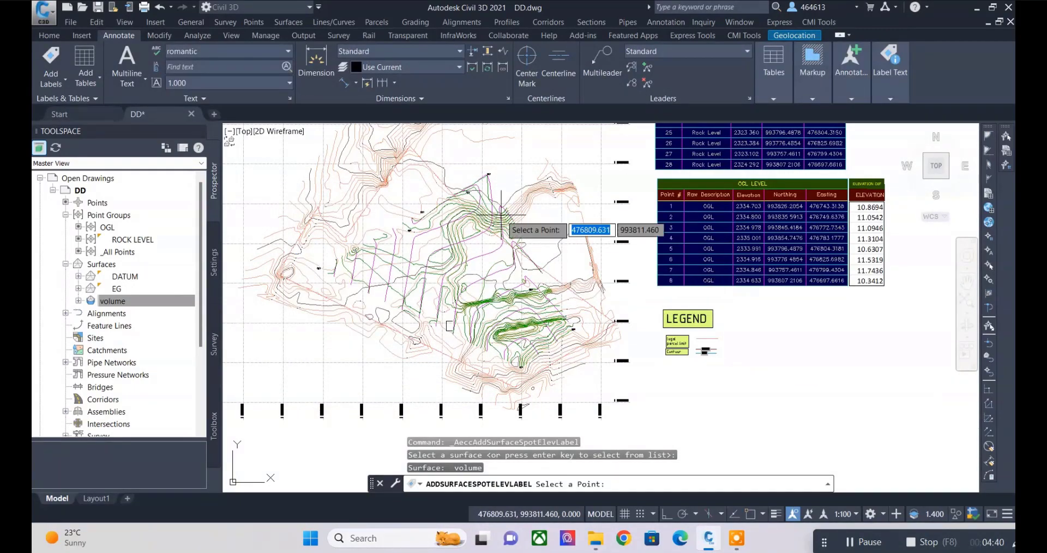
pyautogui.scroll(4, 487, 162)
pyautogui.scroll(3, 556, 156)
pyautogui.scroll(-3, 477, 229)
pyautogui.scroll(-2, 396, 335)
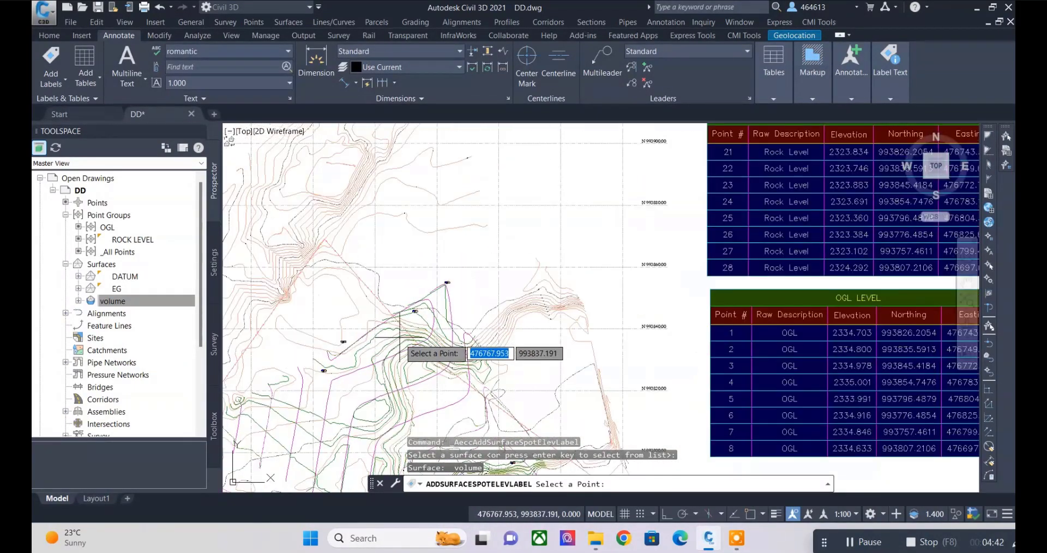
pyautogui.scroll(5, 326, 376)
pyautogui.scroll(3, 326, 375)
pyautogui.scroll(3, 314, 363)
pyautogui.scroll(2, 322, 351)
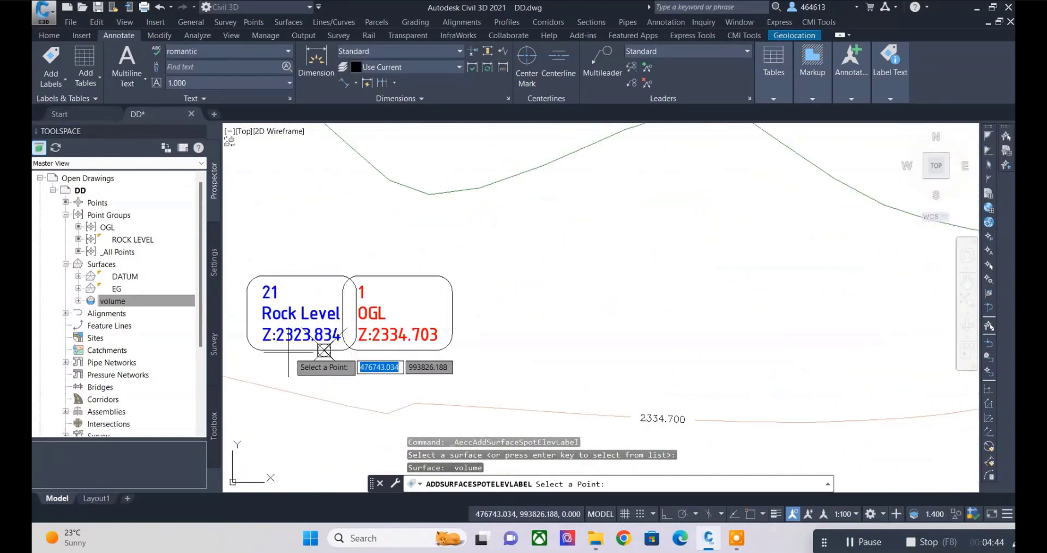
pyautogui.scroll(2, 332, 359)
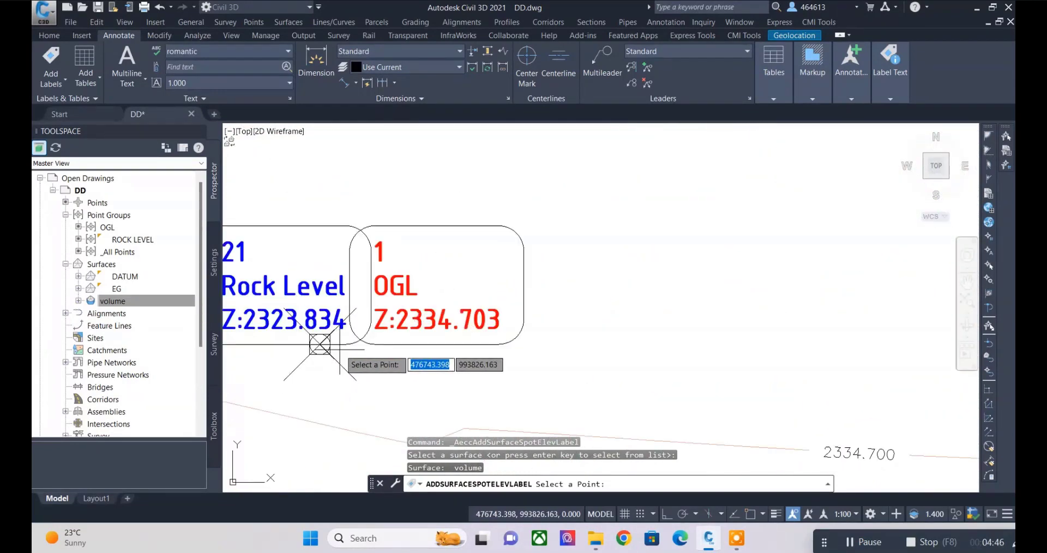
pyautogui.scroll(-5, 439, 346)
pyautogui.scroll(5, 478, 331)
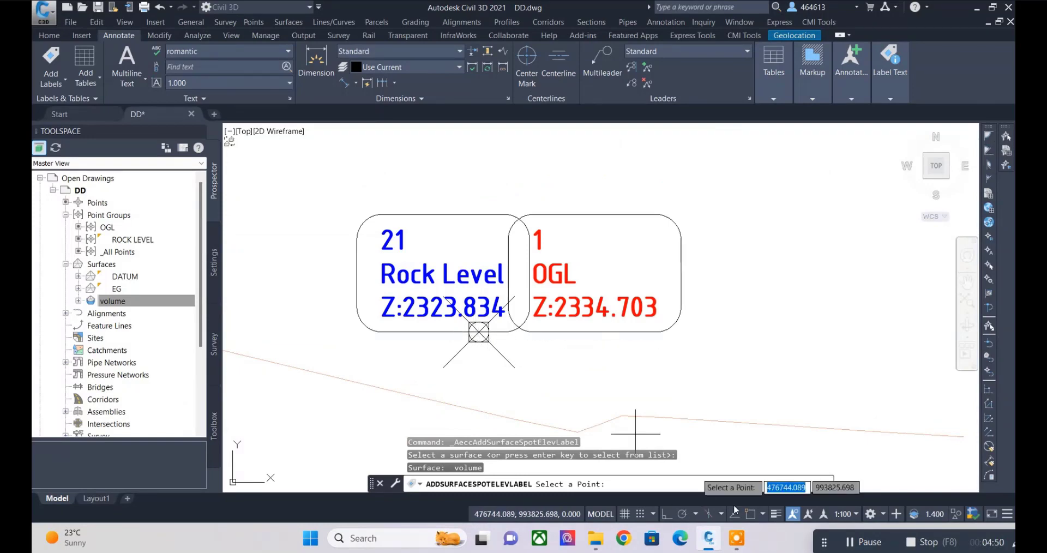
# With Osnap on, label survey points with elevation differences such as Diff-10.500, then end the command
pyautogui.click(749, 513)
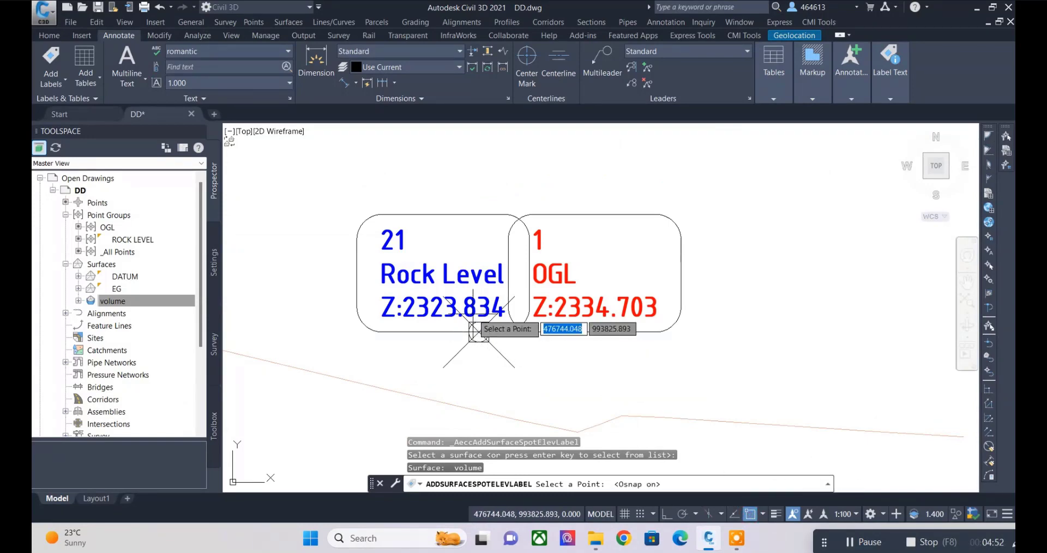
pyautogui.scroll(2, 480, 333)
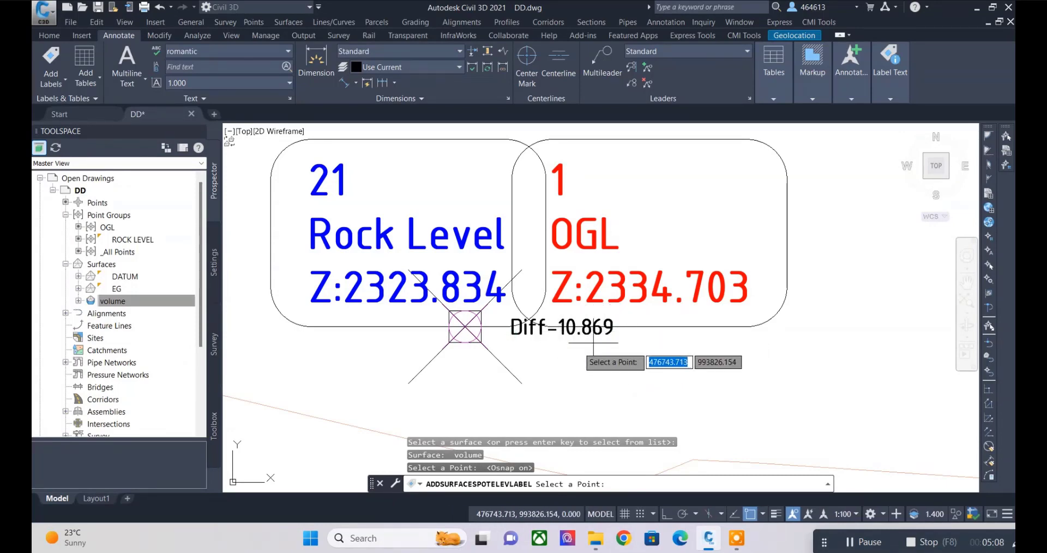
pyautogui.scroll(-3, 448, 350)
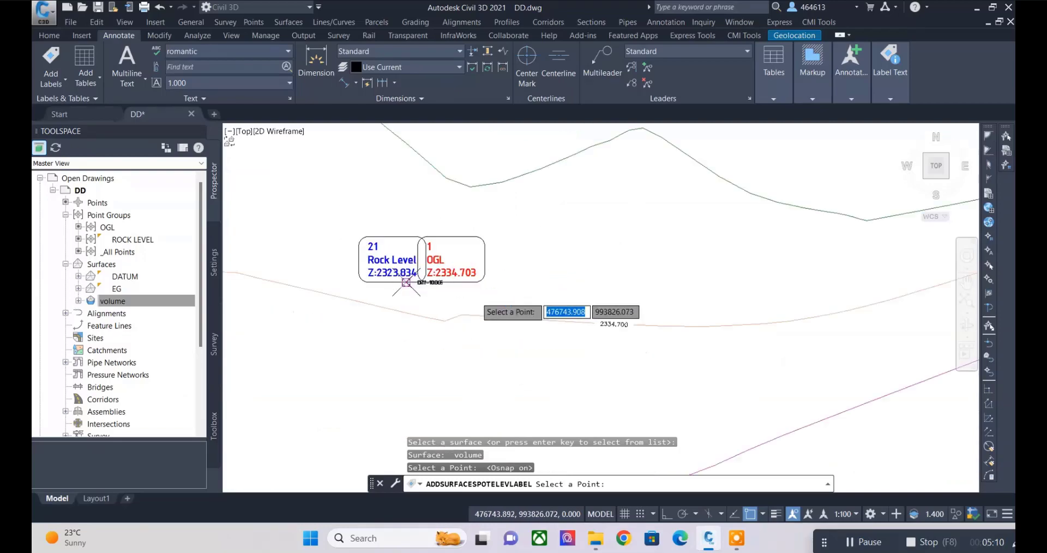
pyautogui.scroll(-3, 423, 274)
pyautogui.scroll(-3, 462, 241)
pyautogui.scroll(3, 450, 252)
pyautogui.scroll(2, 485, 243)
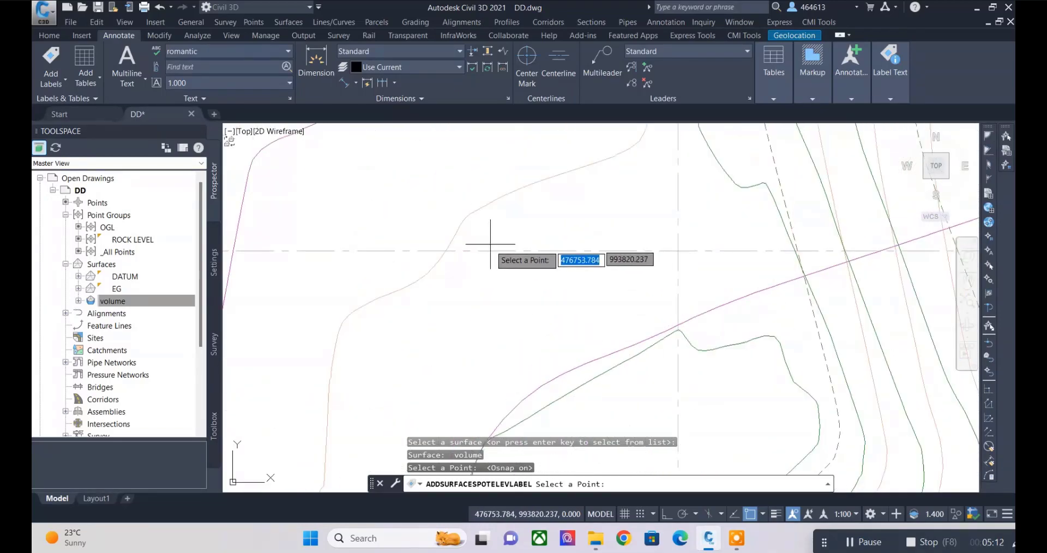
pyautogui.scroll(-4, 545, 322)
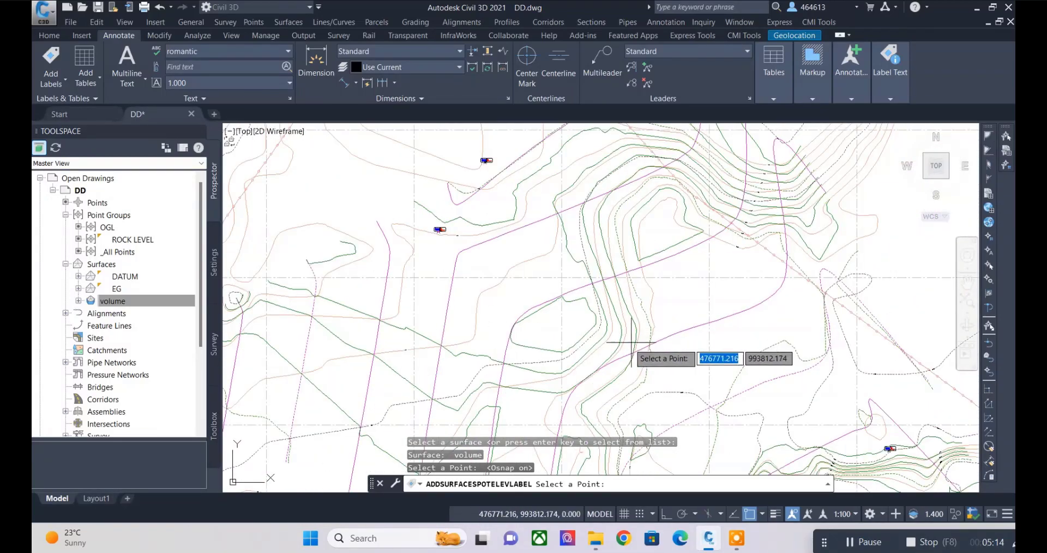
pyautogui.scroll(3, 586, 351)
pyautogui.scroll(5, 584, 360)
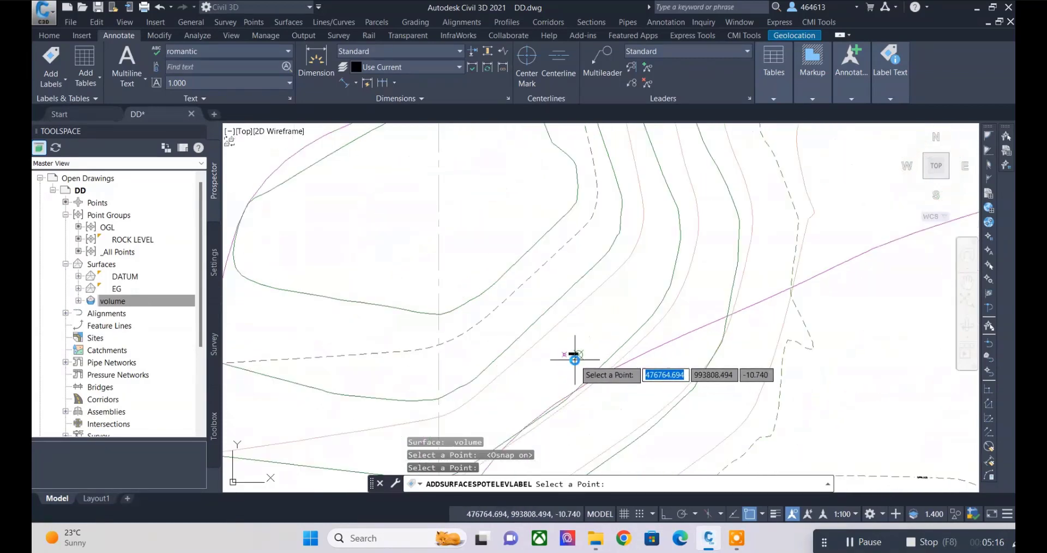
pyautogui.scroll(5, 578, 355)
pyautogui.scroll(-5, 475, 327)
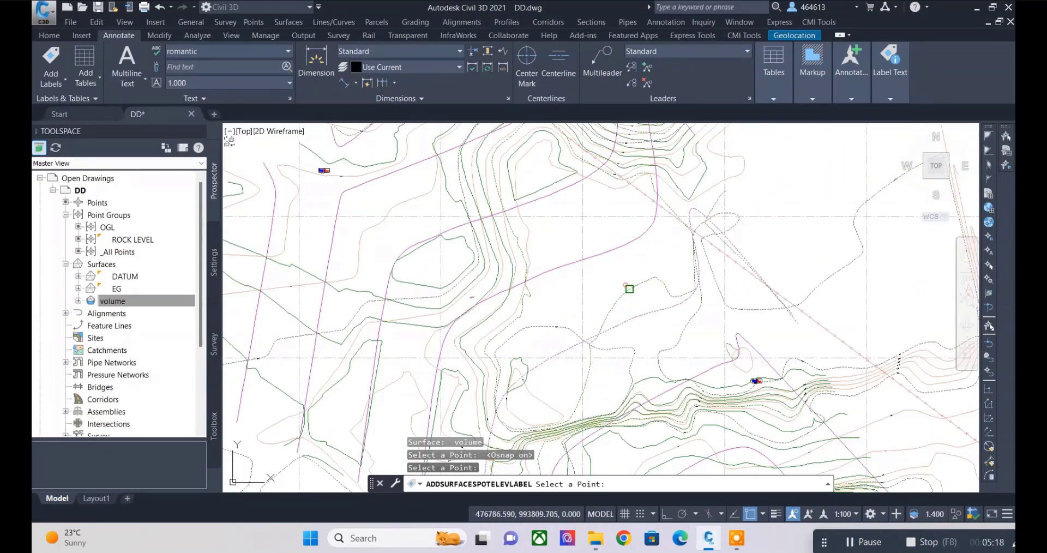
pyautogui.scroll(5, 605, 303)
pyautogui.scroll(4, 600, 309)
pyautogui.scroll(2, 578, 289)
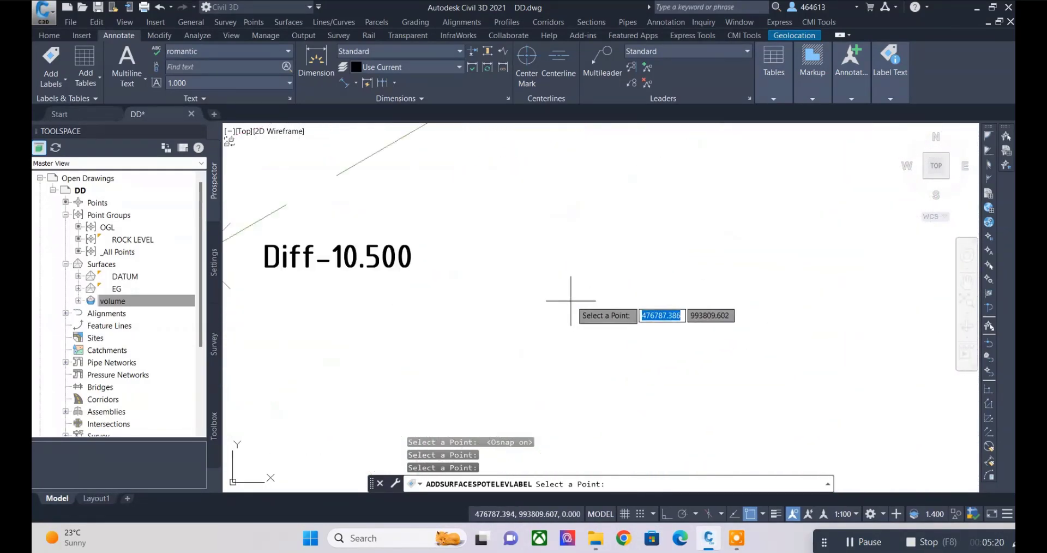
pyautogui.scroll(-2, 584, 316)
pyautogui.scroll(-2, 684, 342)
pyautogui.scroll(-3, 616, 270)
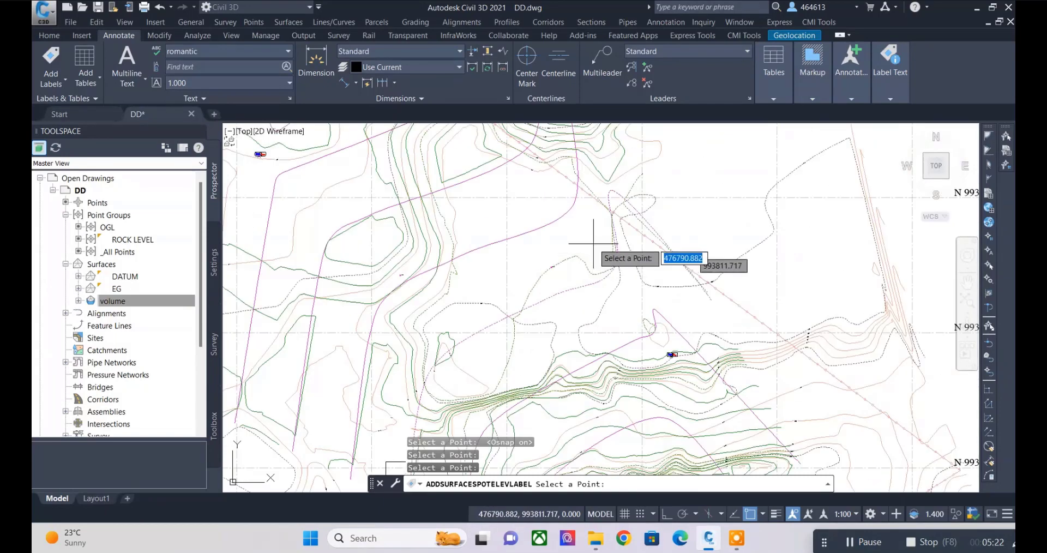
pyautogui.press('Escape')
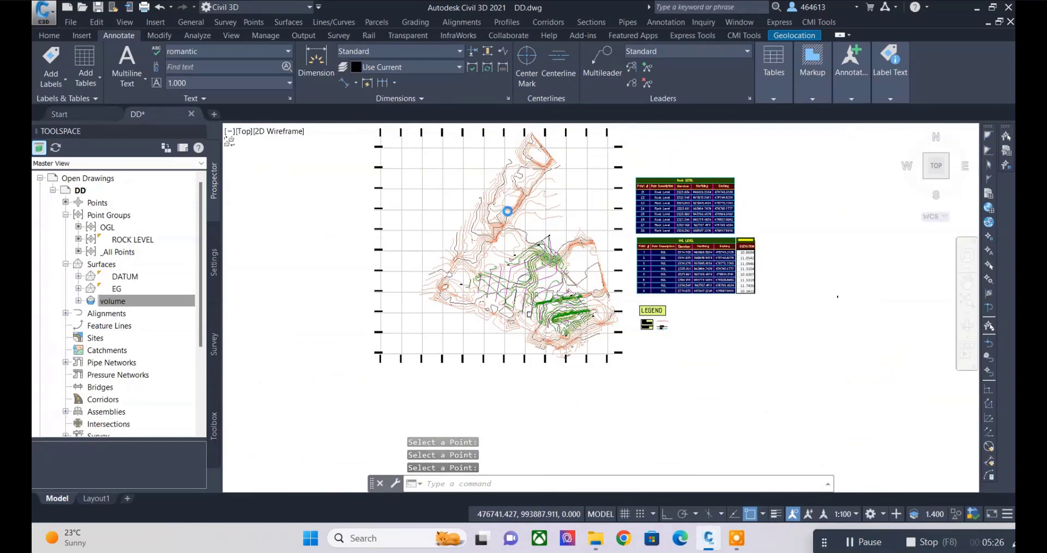
pyautogui.scroll(2, 507, 211)
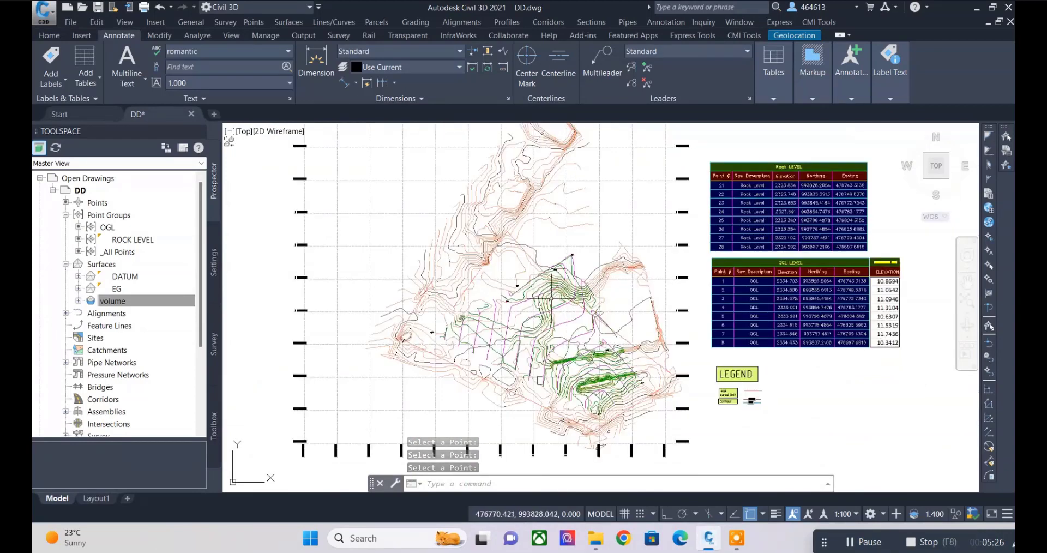
# Start Spot Elevations on Grid labelling and choose the volume surface
pyautogui.click(61, 82)
pyautogui.moveTo(74, 99)
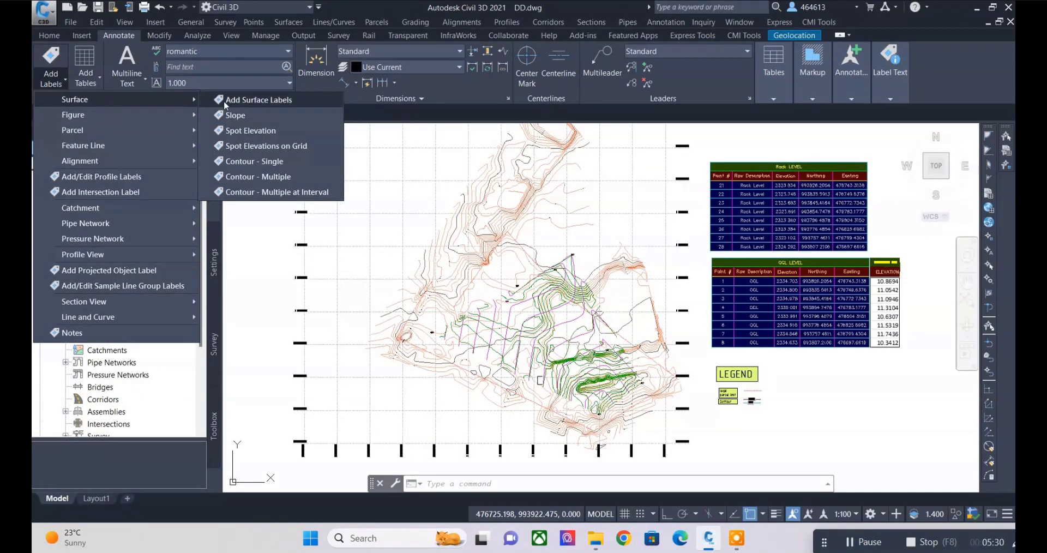
pyautogui.click(289, 146)
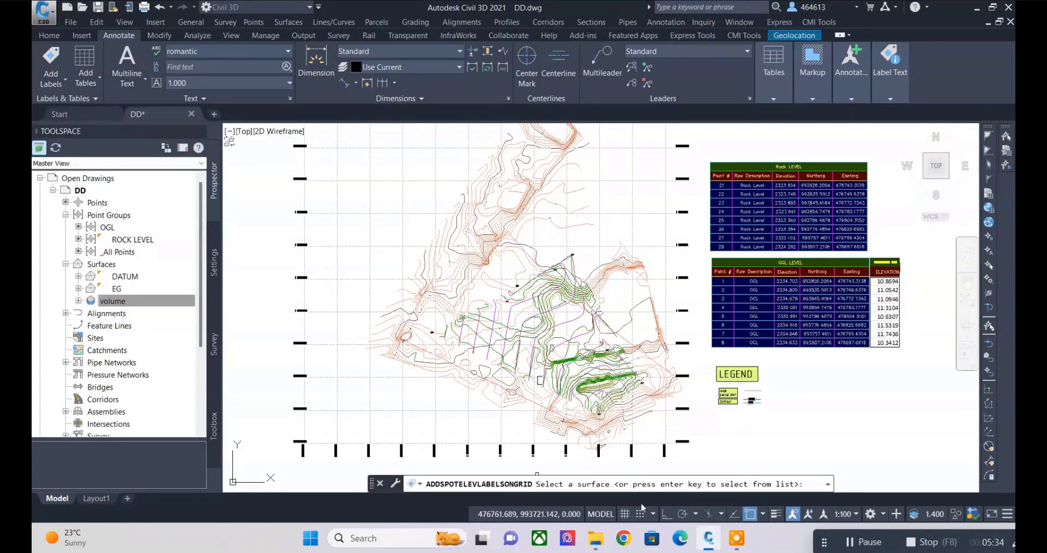
pyautogui.press('Return')
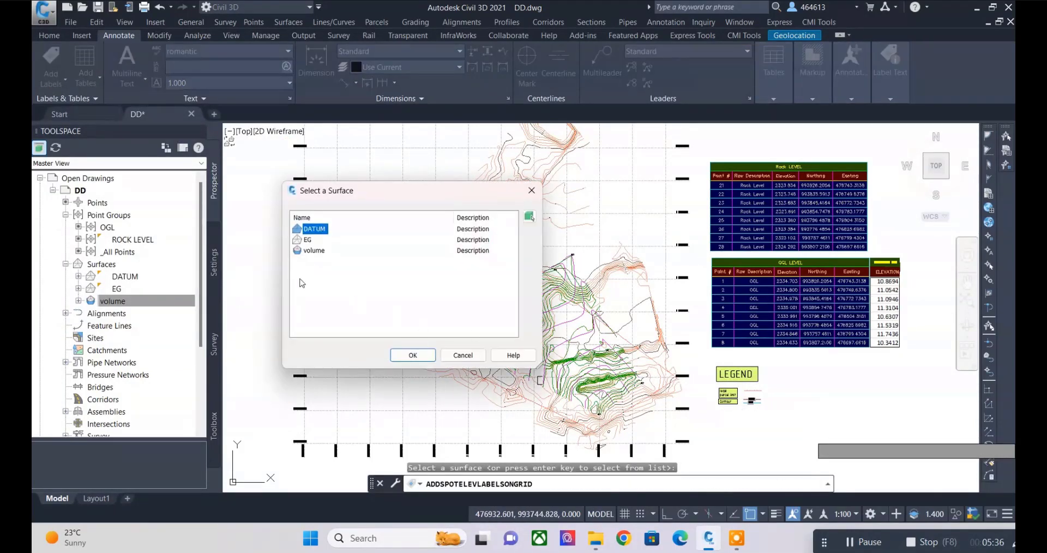
pyautogui.click(414, 355)
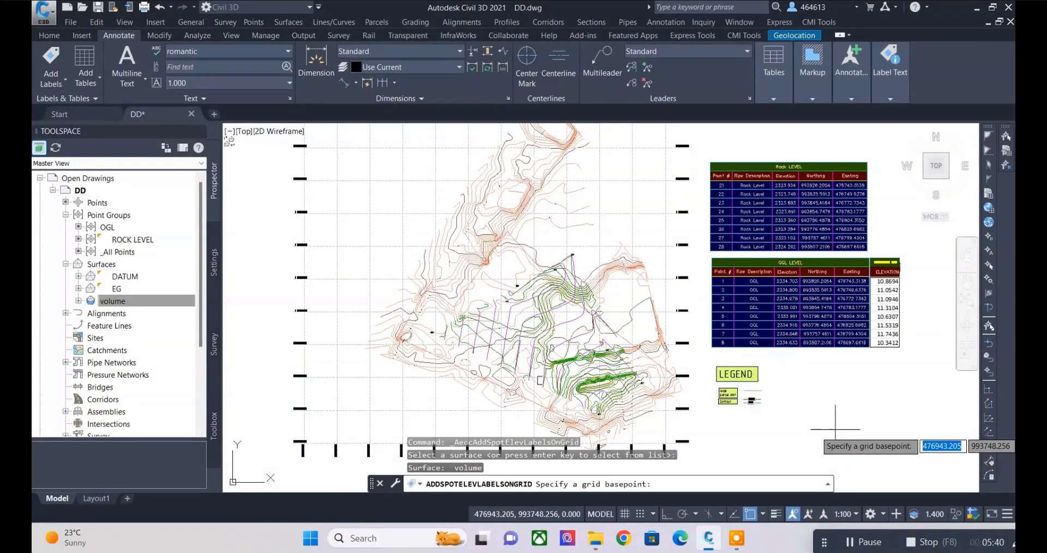
pyautogui.scroll(5, 376, 343)
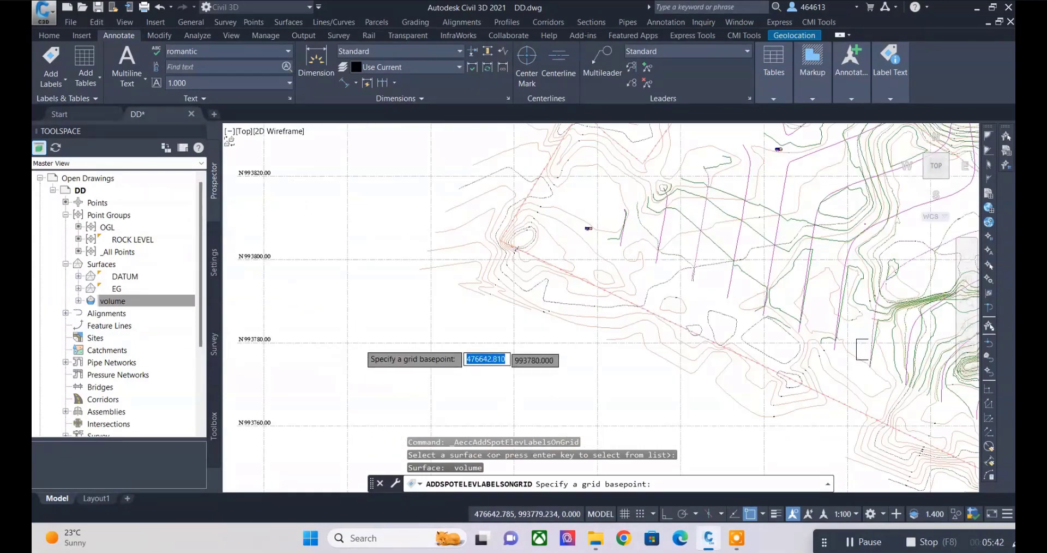
pyautogui.scroll(-4, 360, 347)
pyautogui.scroll(2, 388, 393)
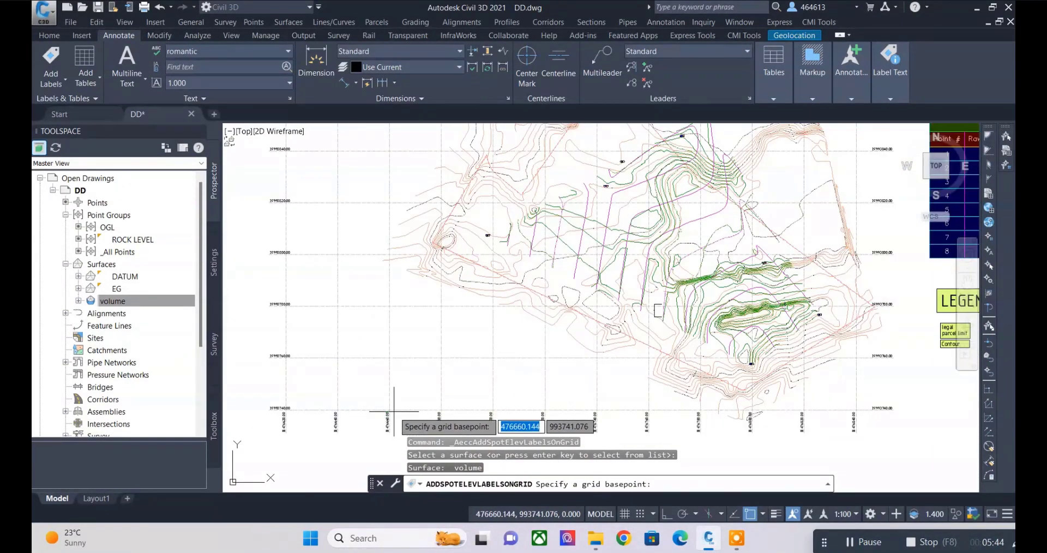
# Define the grid with a base point, rotation 0, 10 by 10 spacing, and upper-right corner
pyautogui.click(390, 395)
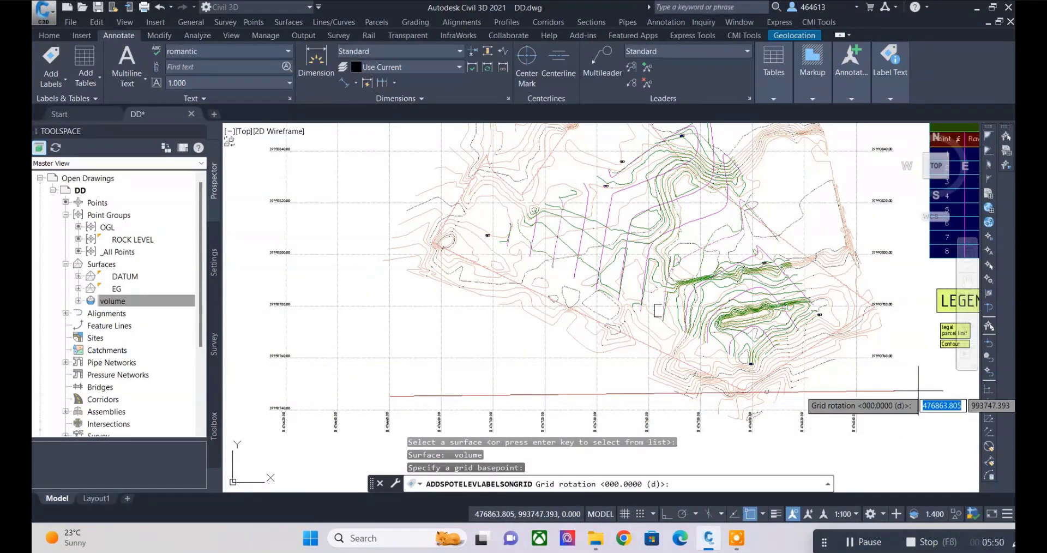
pyautogui.click(918, 390)
pyautogui.write('10')
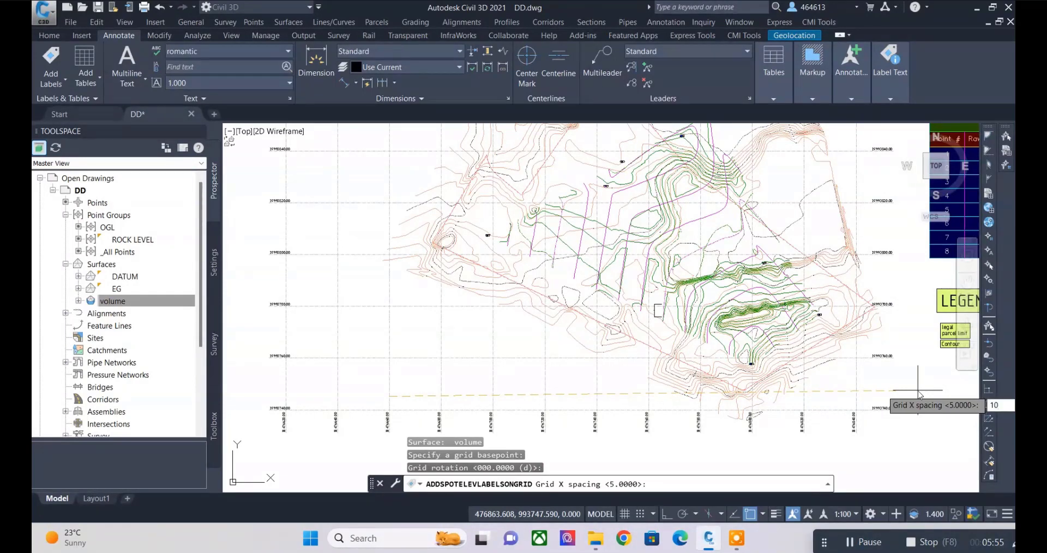
pyautogui.press('Return')
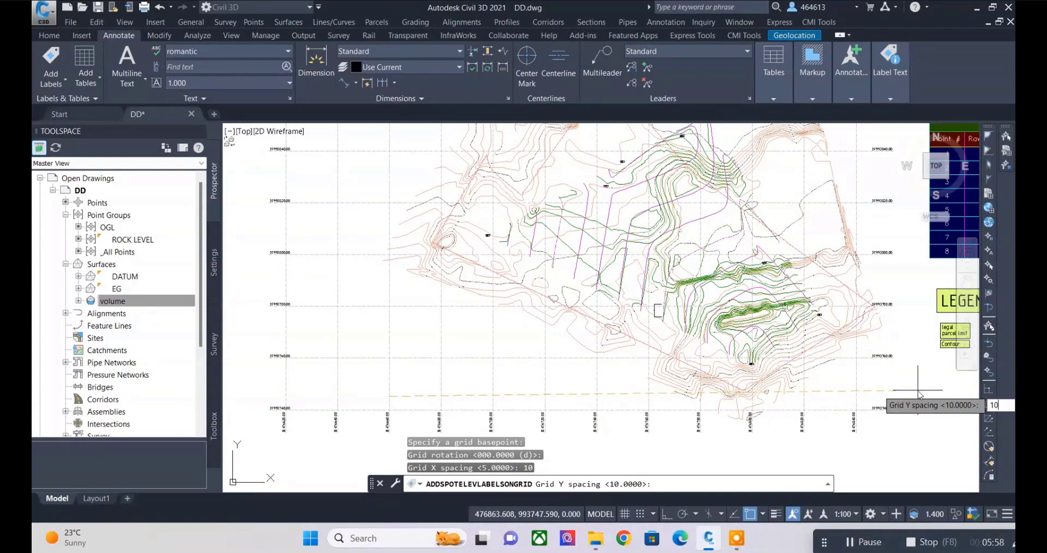
pyautogui.press('Return')
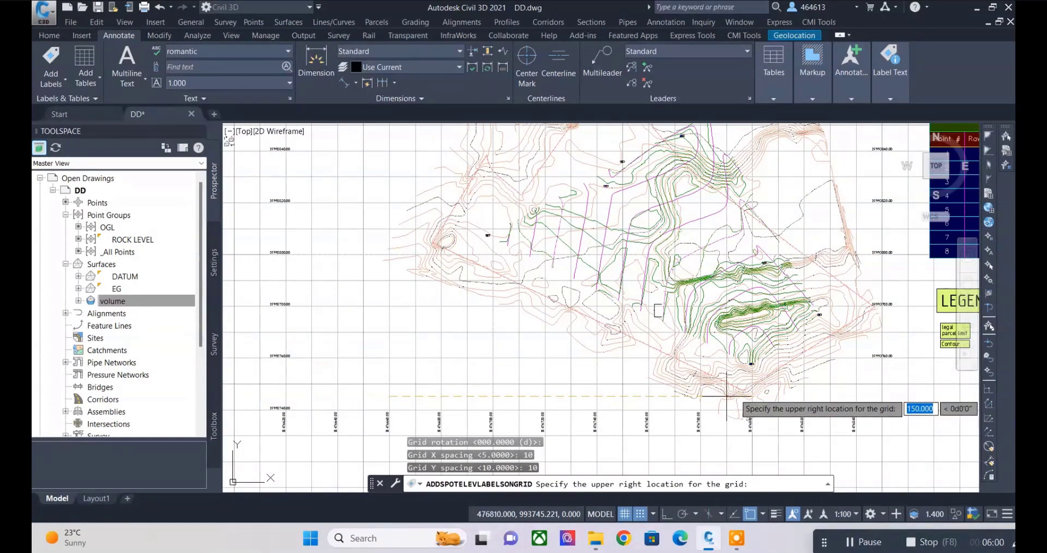
pyautogui.scroll(-4, 553, 393)
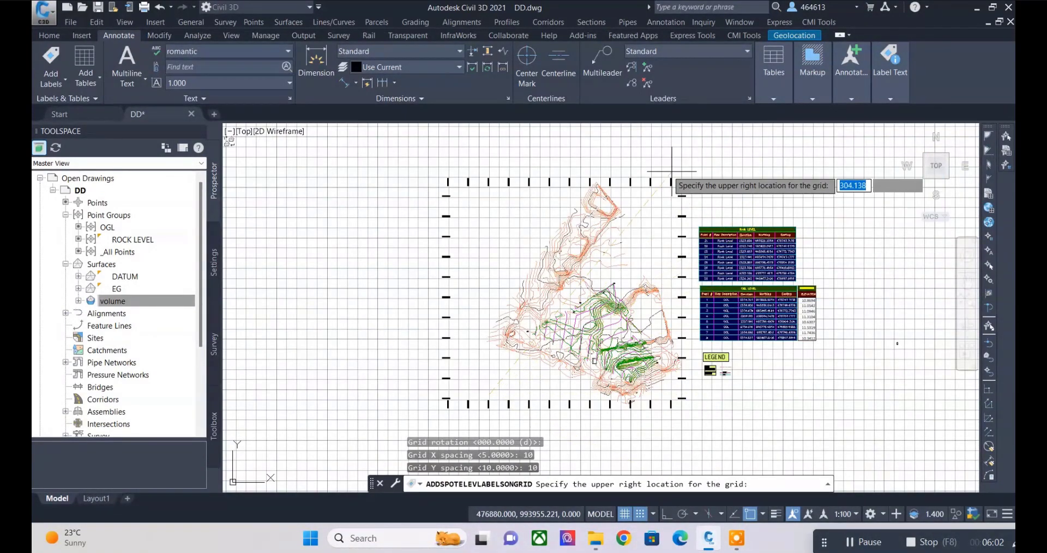
pyautogui.scroll(2, 668, 187)
pyautogui.scroll(2, 690, 188)
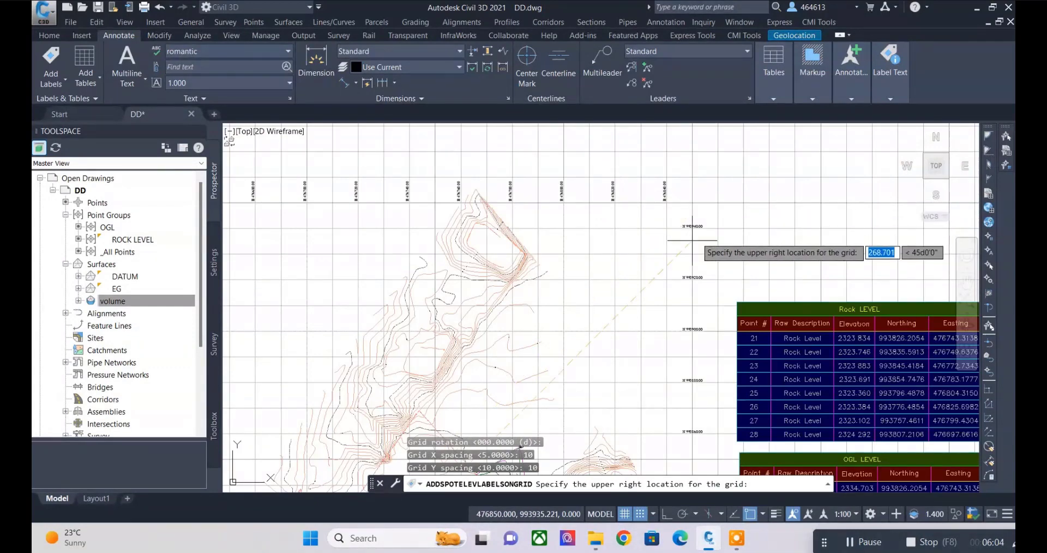
pyautogui.click(692, 240)
pyautogui.scroll(-4, 682, 150)
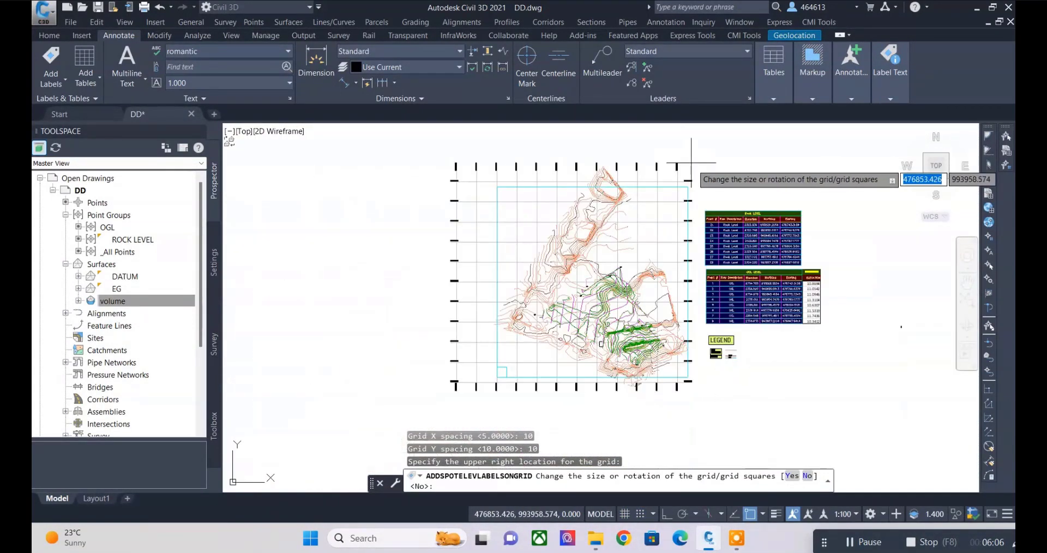
pyautogui.rightClick(736, 159)
pyautogui.click(774, 167)
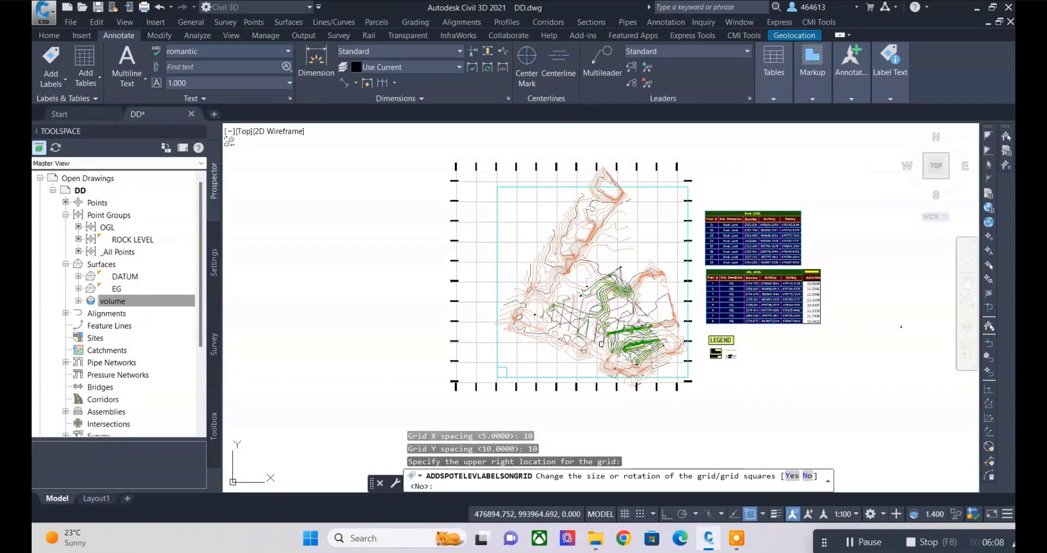
# Try a 1:250 annotation scale for the grid labels
pyautogui.scroll(4, 610, 353)
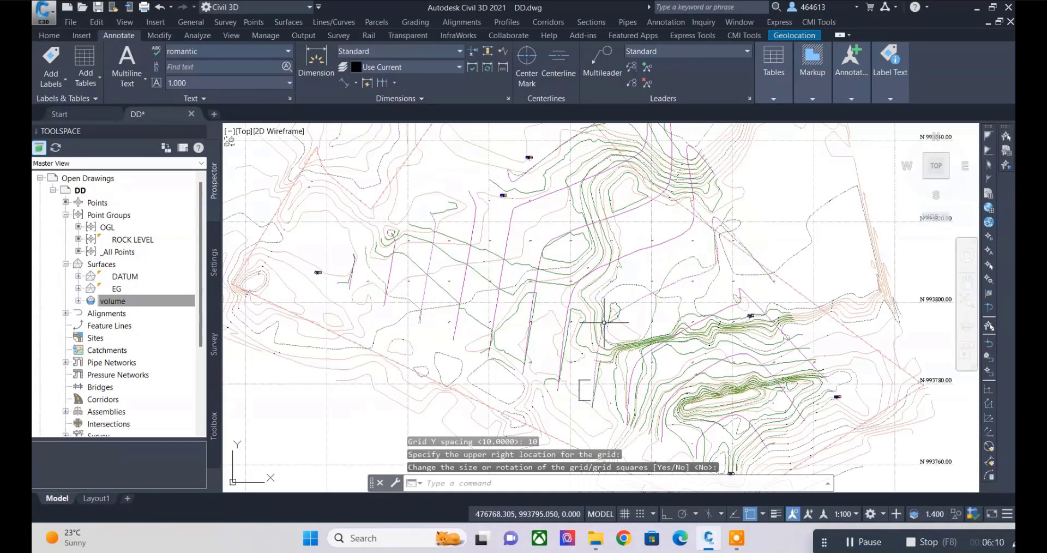
pyautogui.scroll(3, 599, 327)
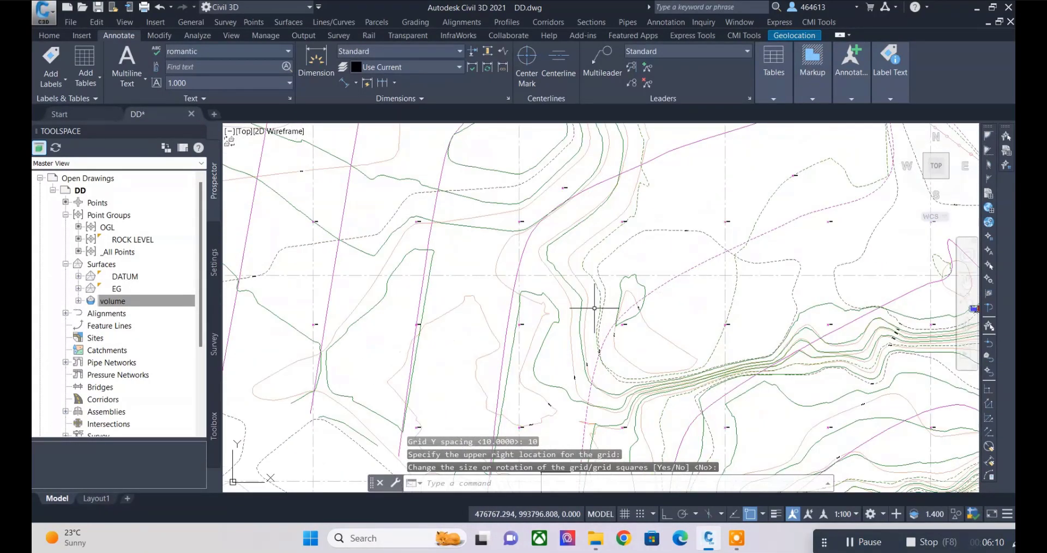
pyautogui.click(851, 513)
pyautogui.click(842, 338)
# Switch the annotation scale to 1:750 and review the Diff elevation labels
pyautogui.scroll(-3, 661, 310)
pyautogui.scroll(-2, 657, 401)
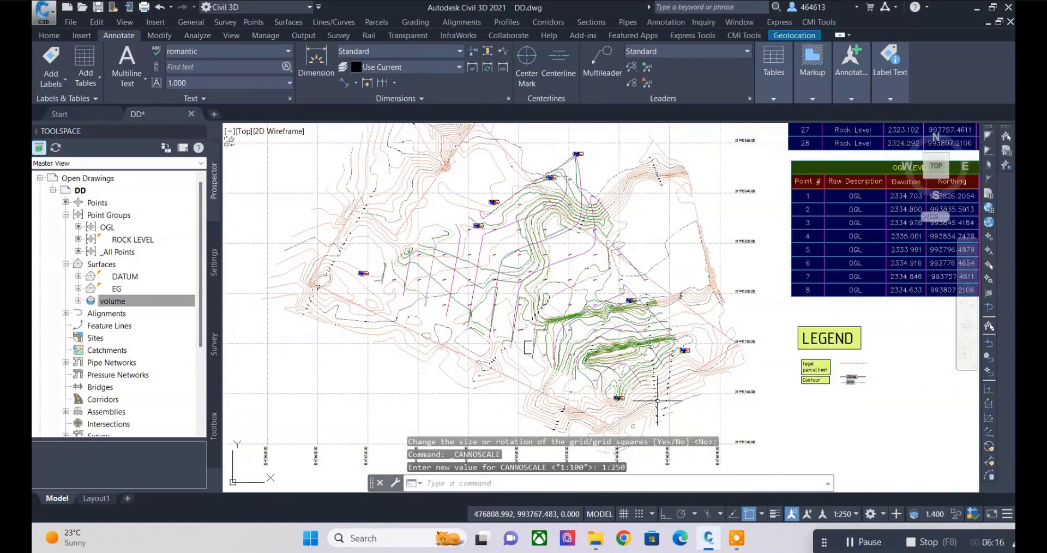
pyautogui.click(854, 516)
pyautogui.click(842, 377)
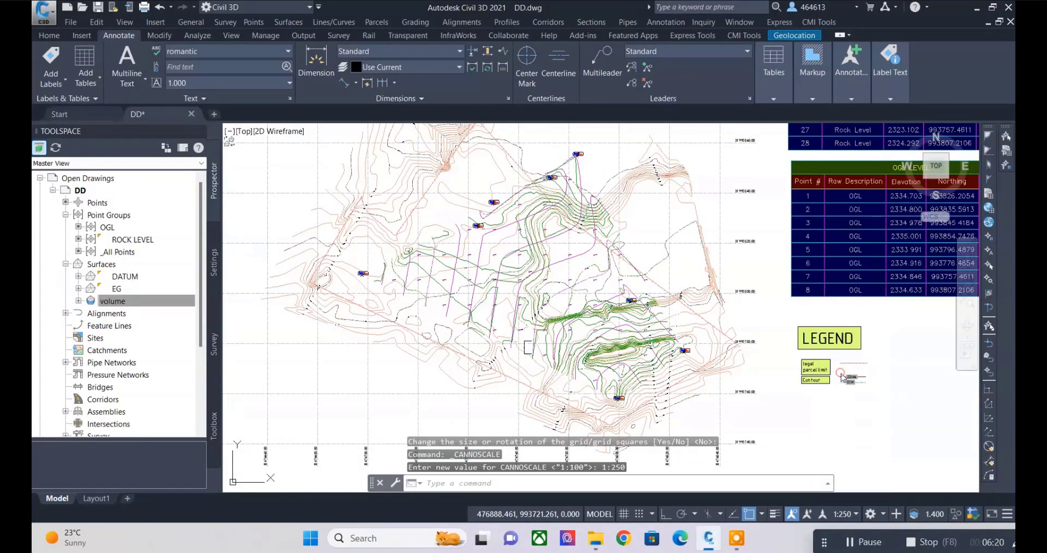
pyautogui.scroll(5, 538, 260)
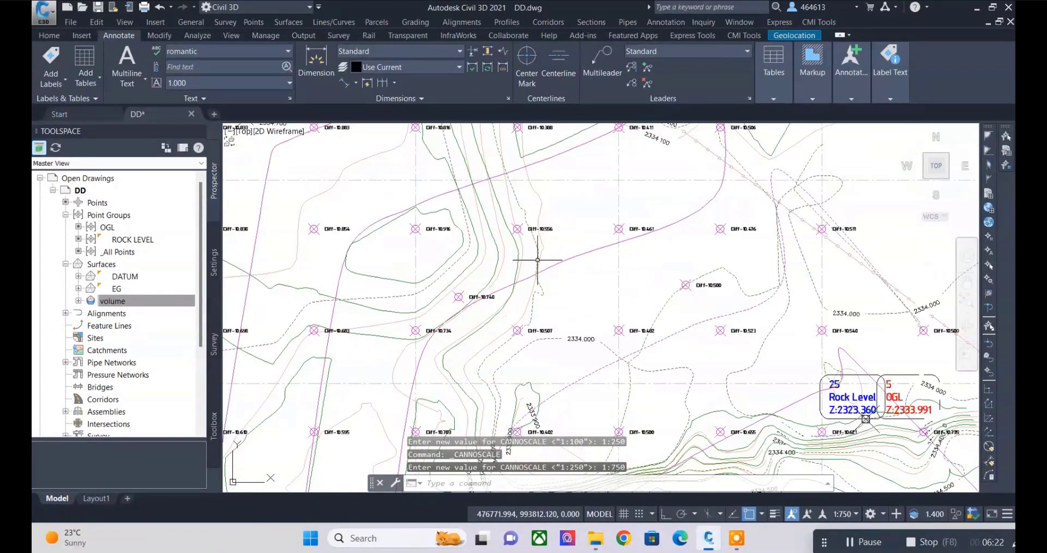
pyautogui.scroll(3, 543, 231)
pyautogui.scroll(3, 577, 231)
pyautogui.scroll(-8, 605, 273)
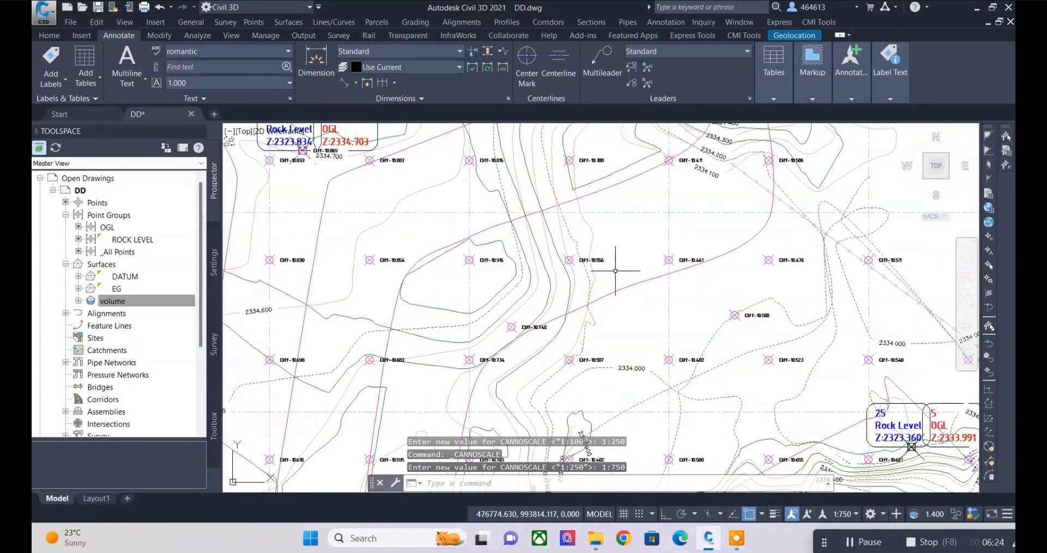
pyautogui.scroll(4, 478, 284)
pyautogui.scroll(2, 477, 284)
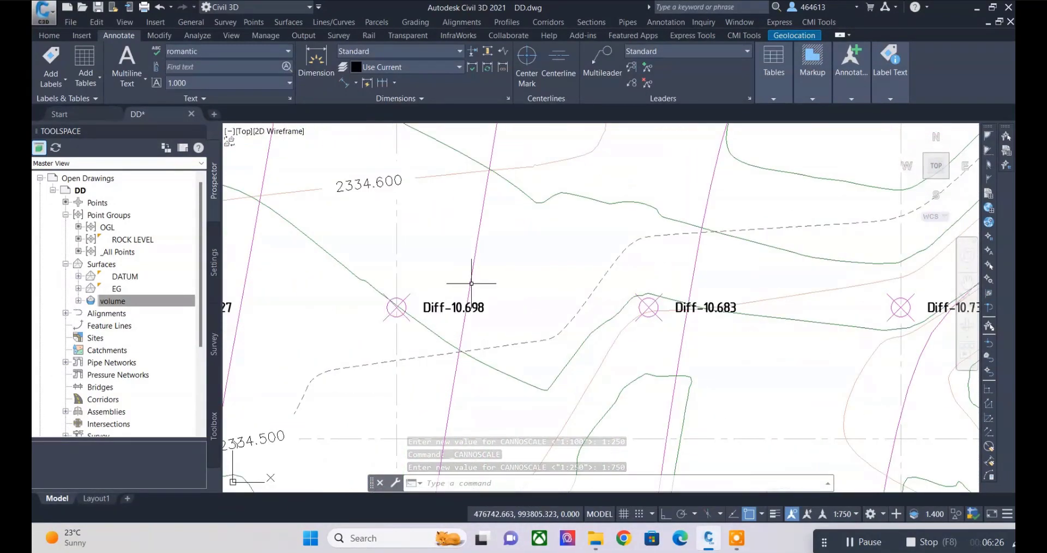
pyautogui.rightClick(476, 264)
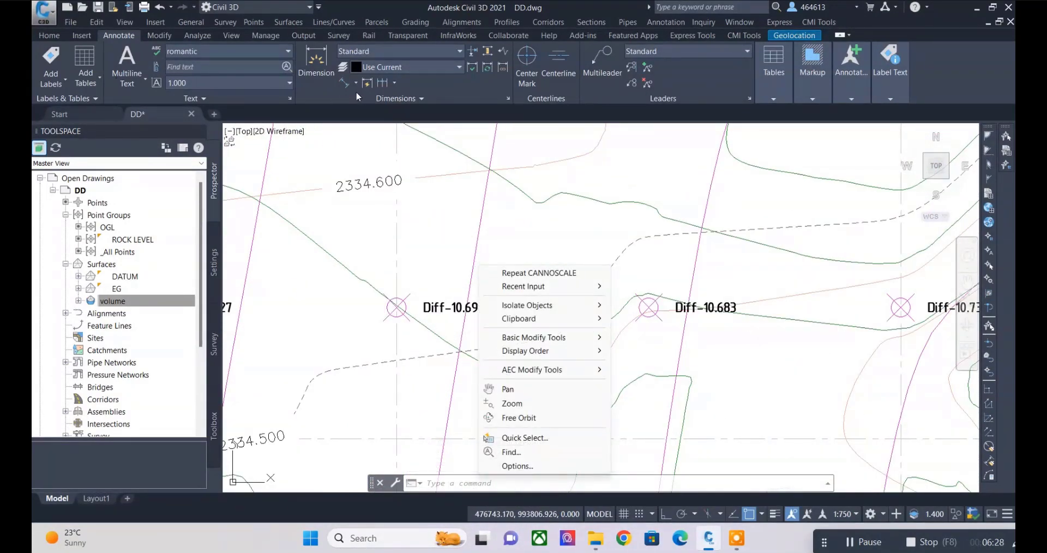
pyautogui.click(343, 83)
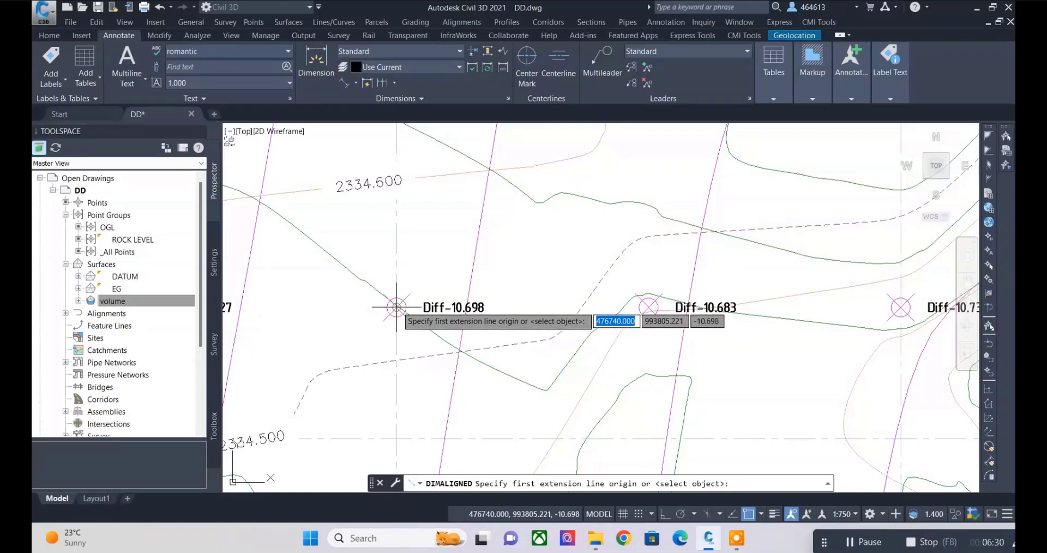
pyautogui.click(396, 307)
pyautogui.click(645, 305)
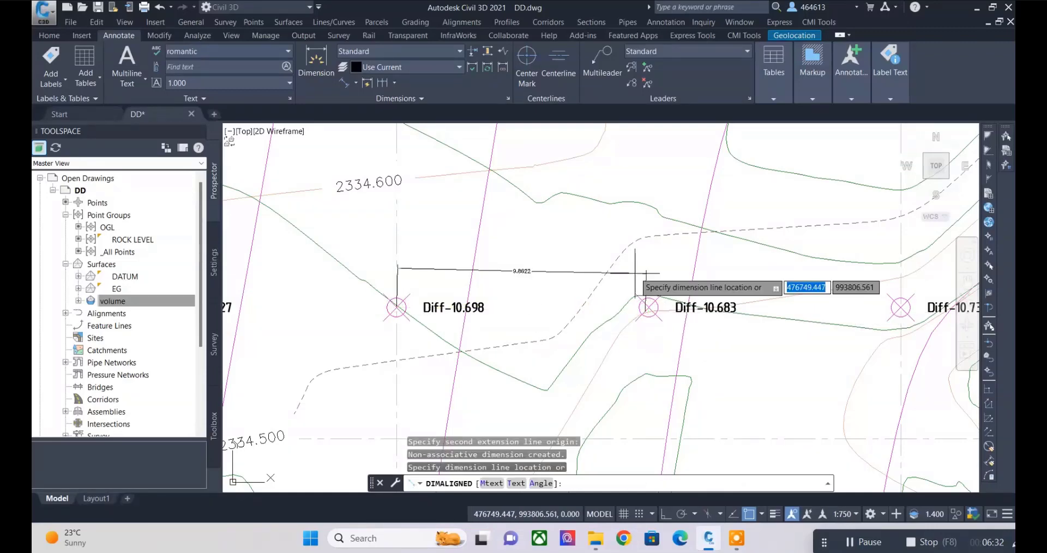
pyautogui.scroll(4, 592, 287)
pyautogui.scroll(-4, 545, 313)
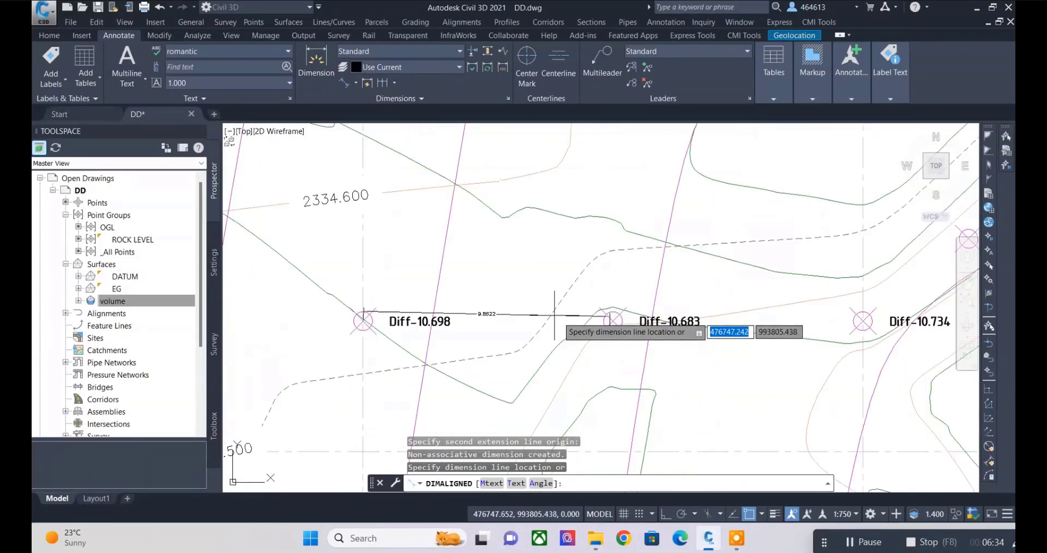
pyautogui.scroll(4, 617, 328)
pyautogui.scroll(2, 571, 319)
pyautogui.scroll(2, 571, 319)
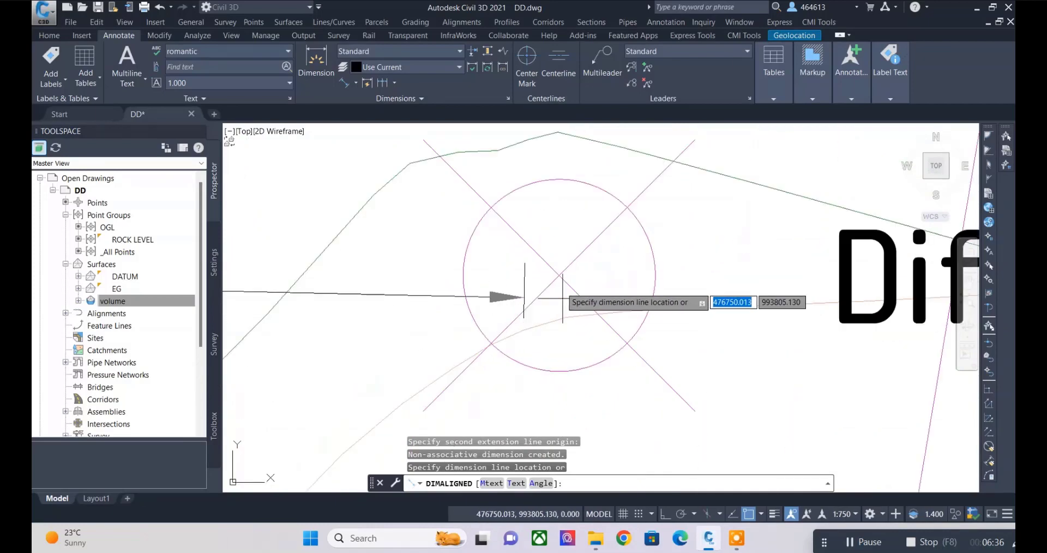
pyautogui.press('Escape')
pyautogui.rightClick(580, 224)
pyautogui.click(627, 238)
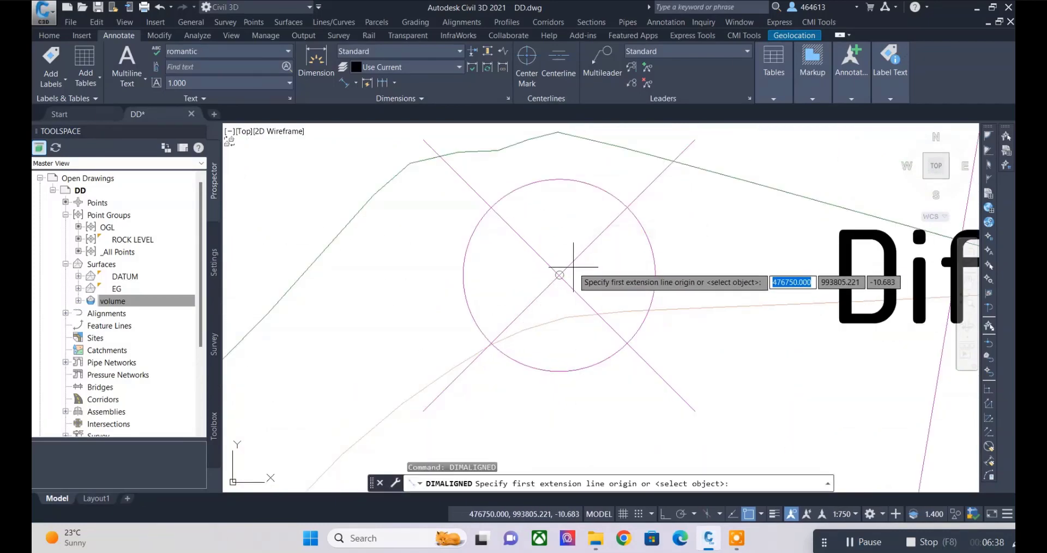
pyautogui.click(560, 277)
pyautogui.scroll(-8, 726, 278)
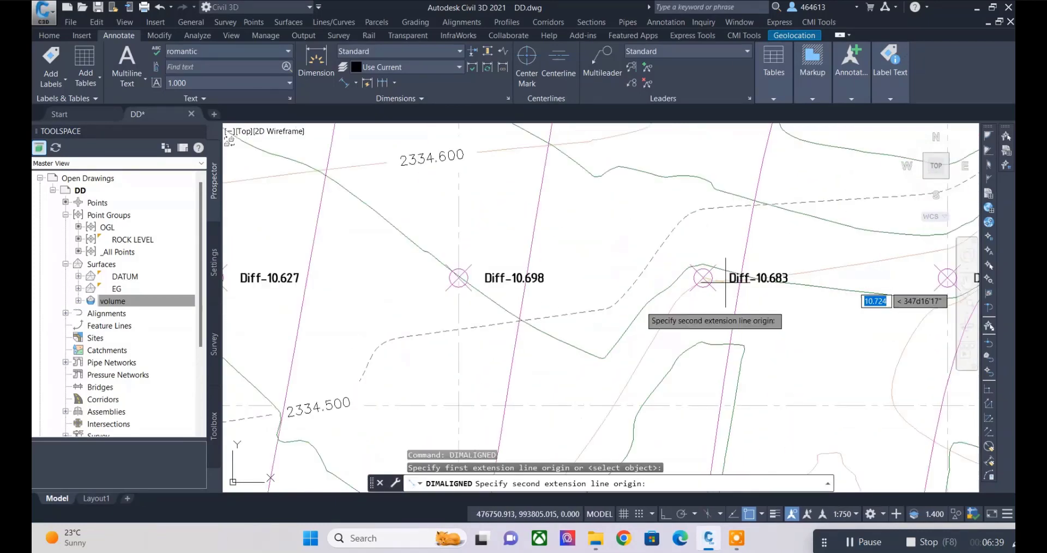
pyautogui.scroll(4, 458, 276)
pyautogui.click(455, 276)
pyautogui.scroll(-2, 513, 281)
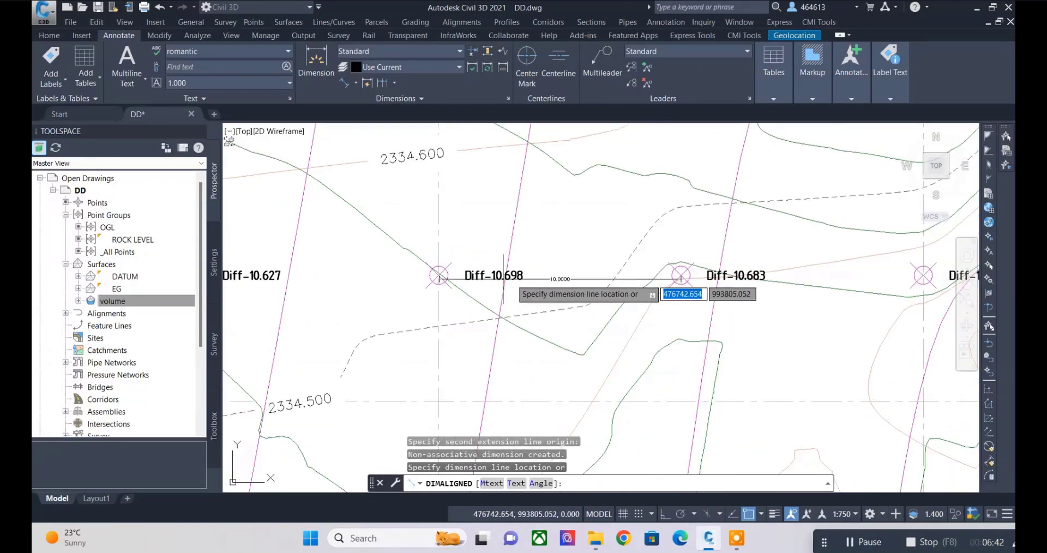
pyautogui.scroll(2, 627, 259)
pyautogui.press('Escape')
pyautogui.scroll(-6, 639, 308)
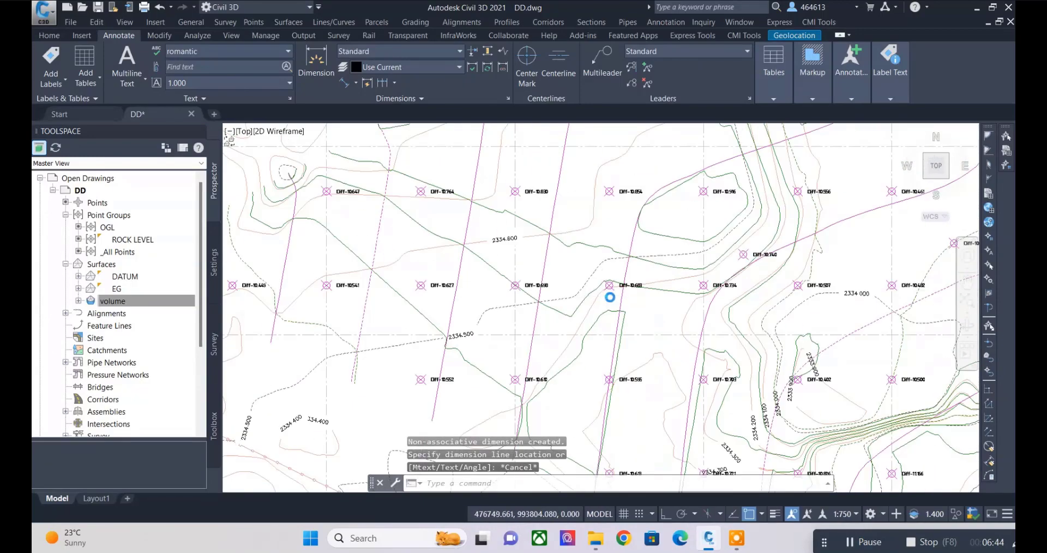
pyautogui.scroll(6, 698, 326)
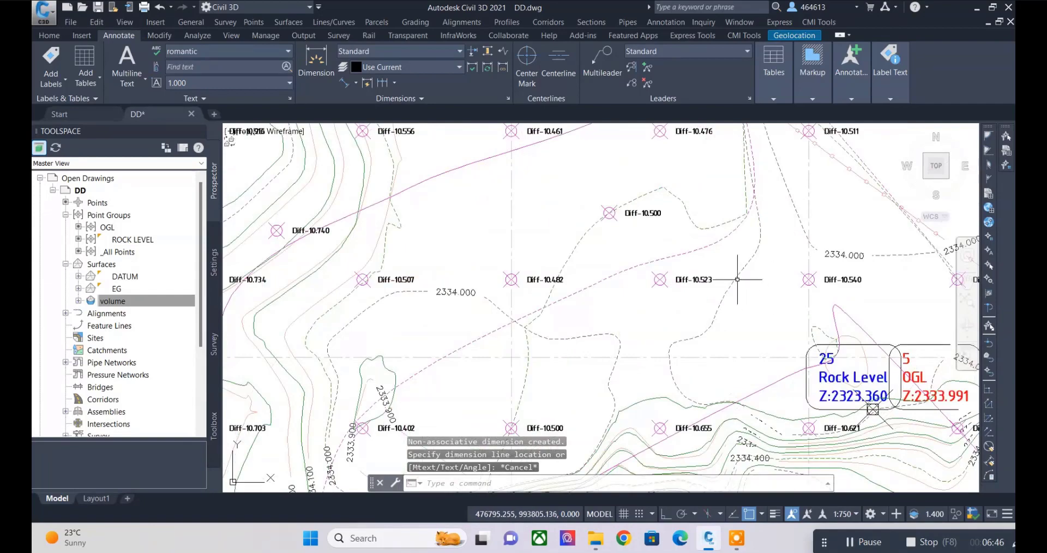
pyautogui.scroll(4, 550, 278)
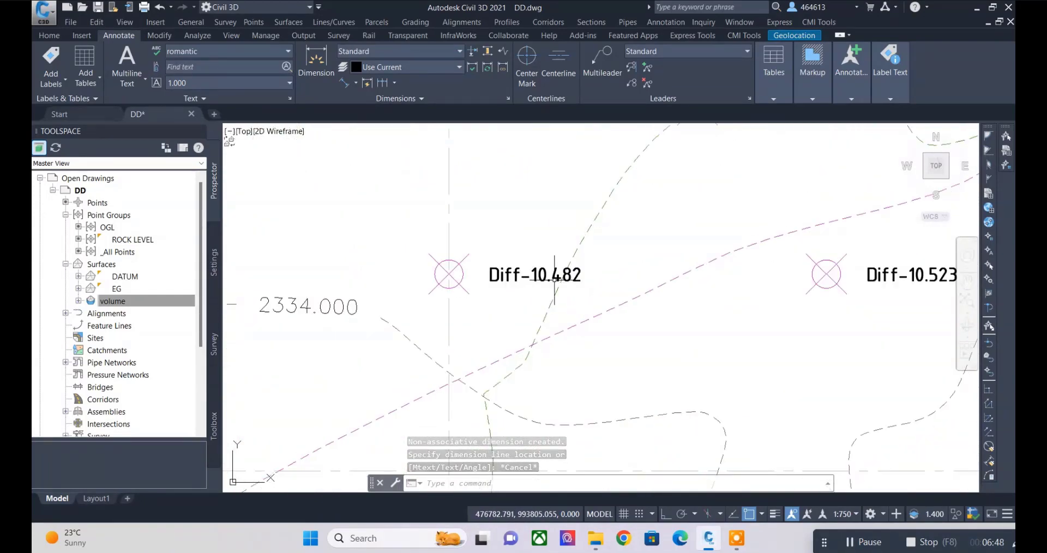
pyautogui.scroll(-4, 560, 273)
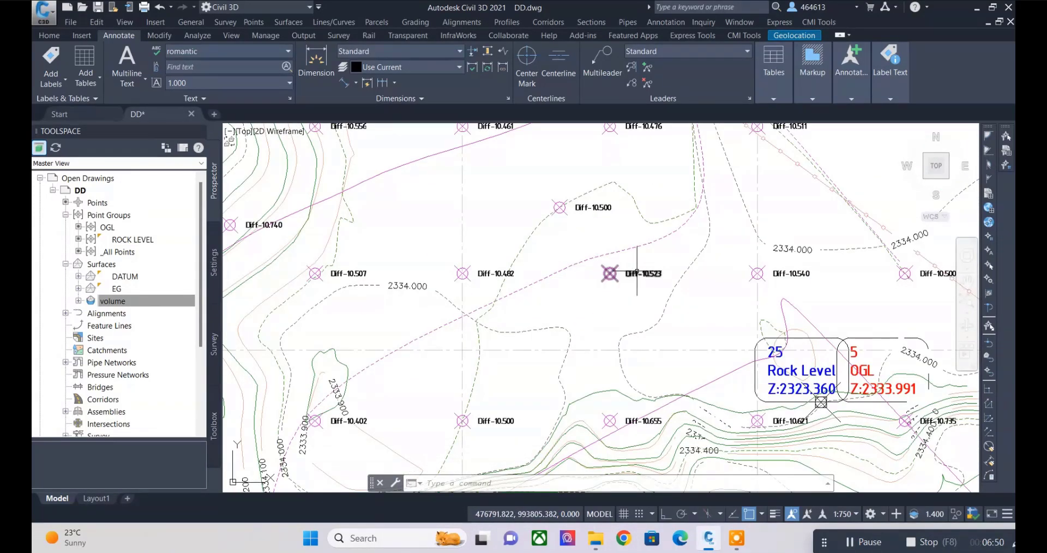
pyautogui.scroll(-5, 584, 270)
pyautogui.scroll(3, 616, 338)
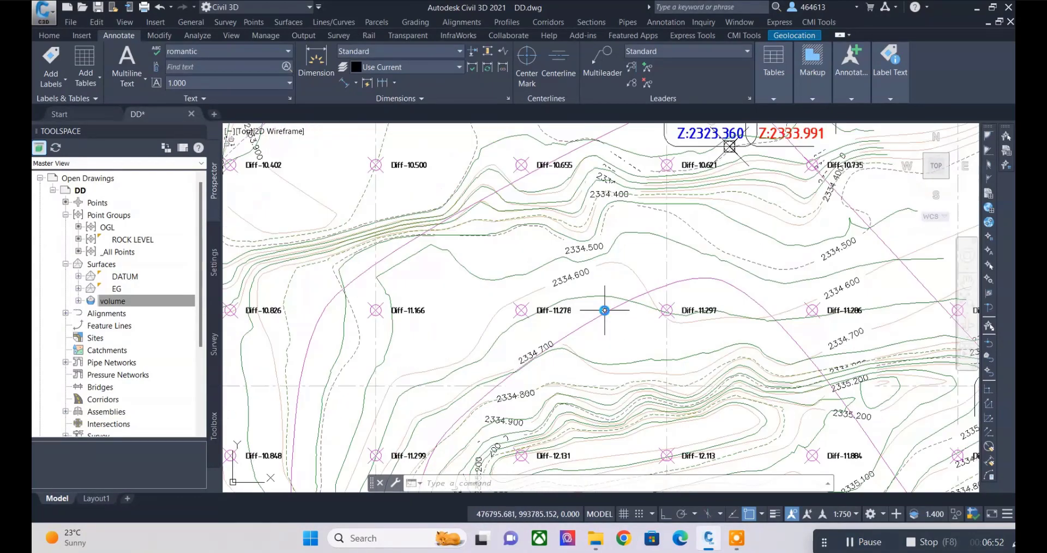
pyautogui.scroll(2, 584, 310)
pyautogui.scroll(1, 545, 309)
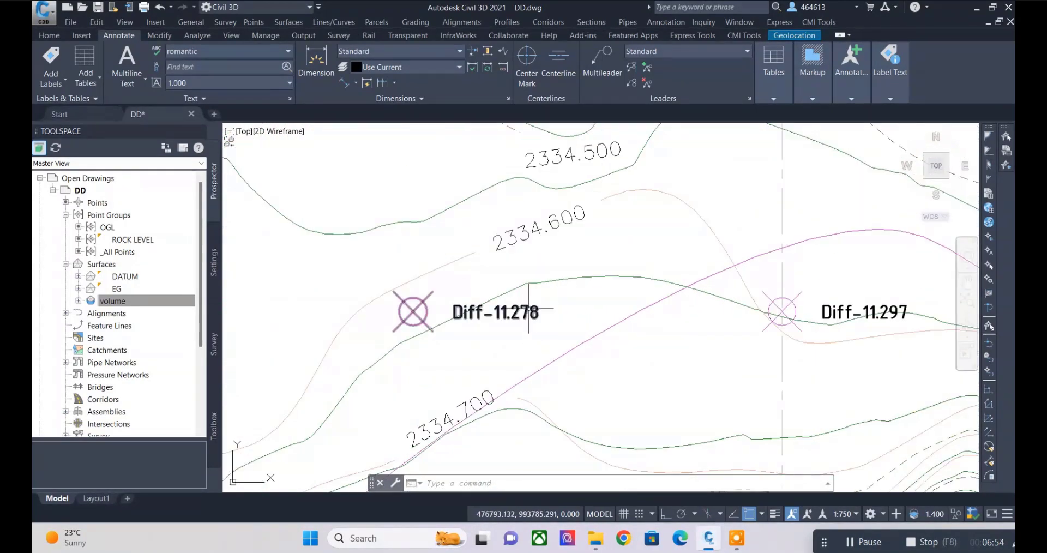
pyautogui.scroll(-5, 501, 322)
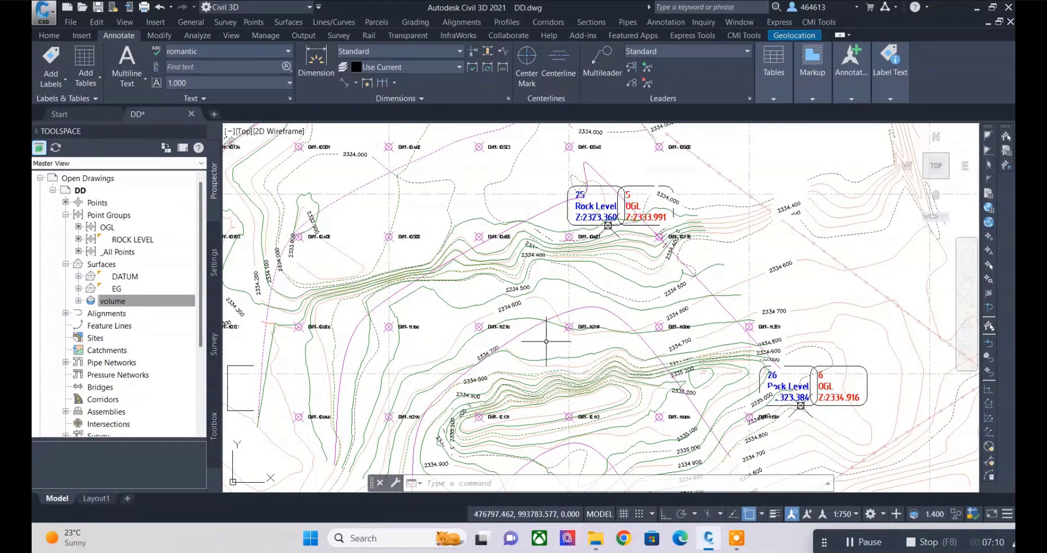
pyautogui.scroll(-5, 546, 341)
pyautogui.scroll(4, 606, 190)
pyautogui.scroll(3, 607, 191)
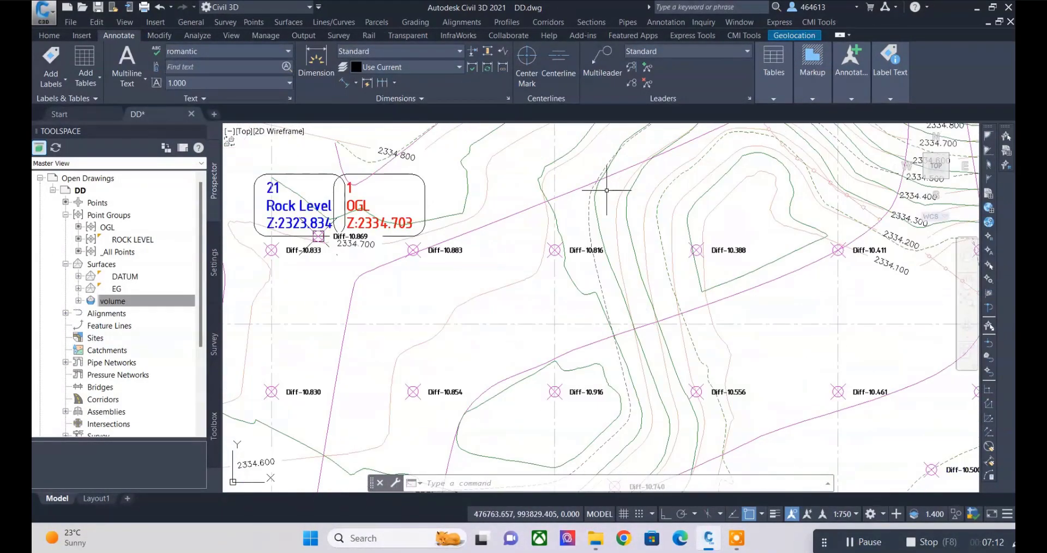
pyautogui.scroll(-3, 443, 259)
pyautogui.scroll(-2, 523, 248)
pyautogui.scroll(-1, 542, 341)
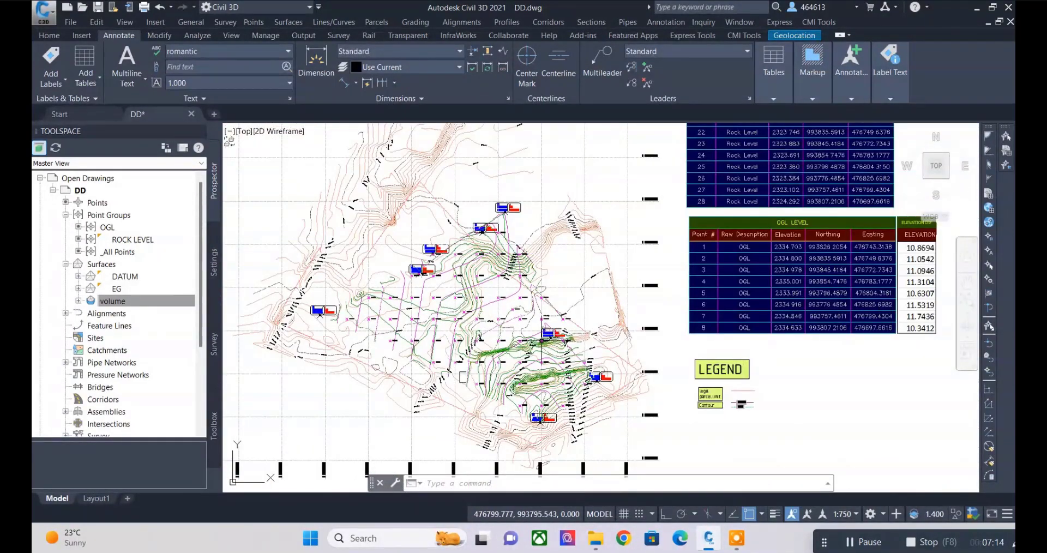
pyautogui.scroll(3, 507, 322)
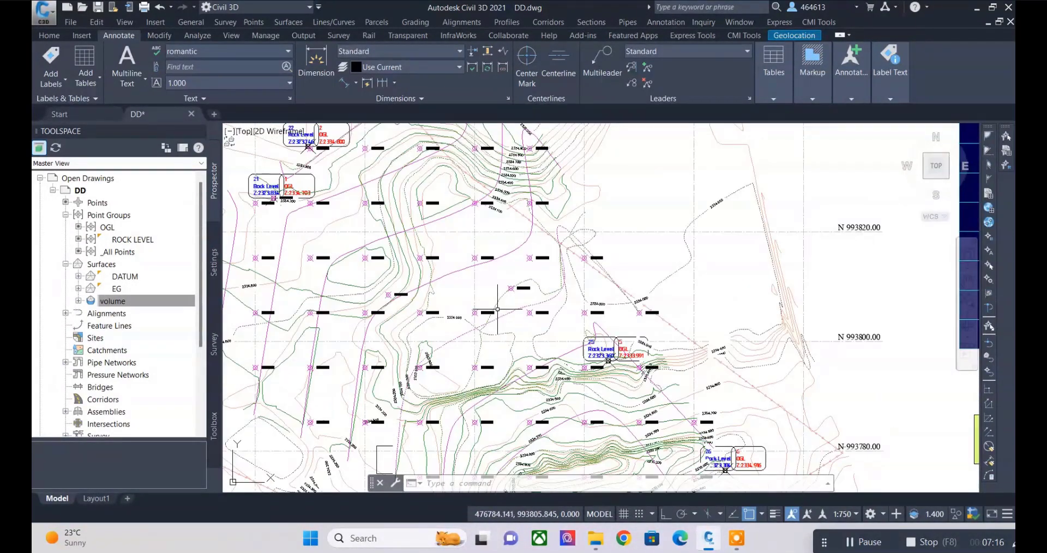
pyautogui.scroll(3, 496, 316)
pyautogui.scroll(3, 482, 319)
pyautogui.scroll(2, 469, 311)
pyautogui.scroll(-1, 466, 309)
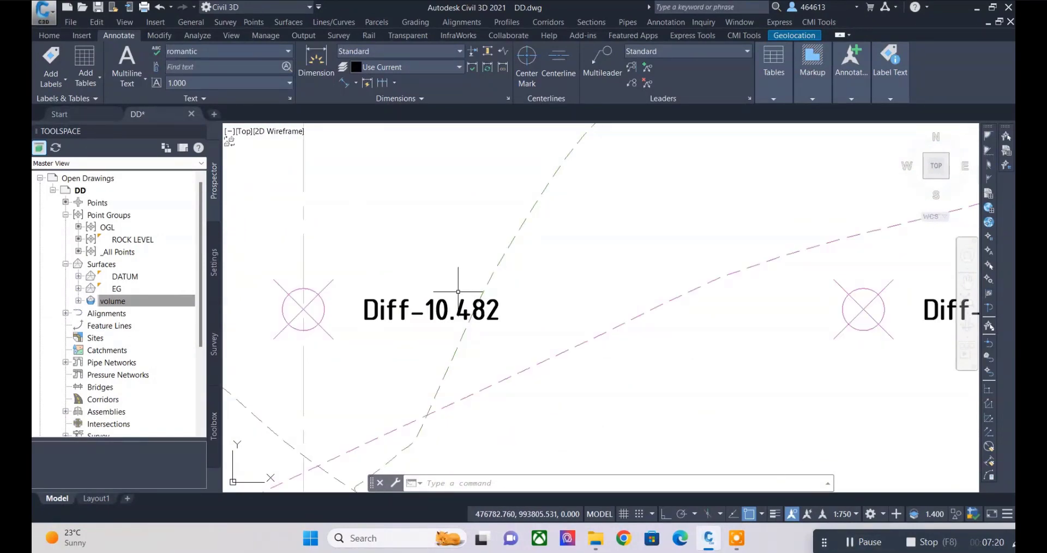
pyautogui.scroll(-2, 428, 287)
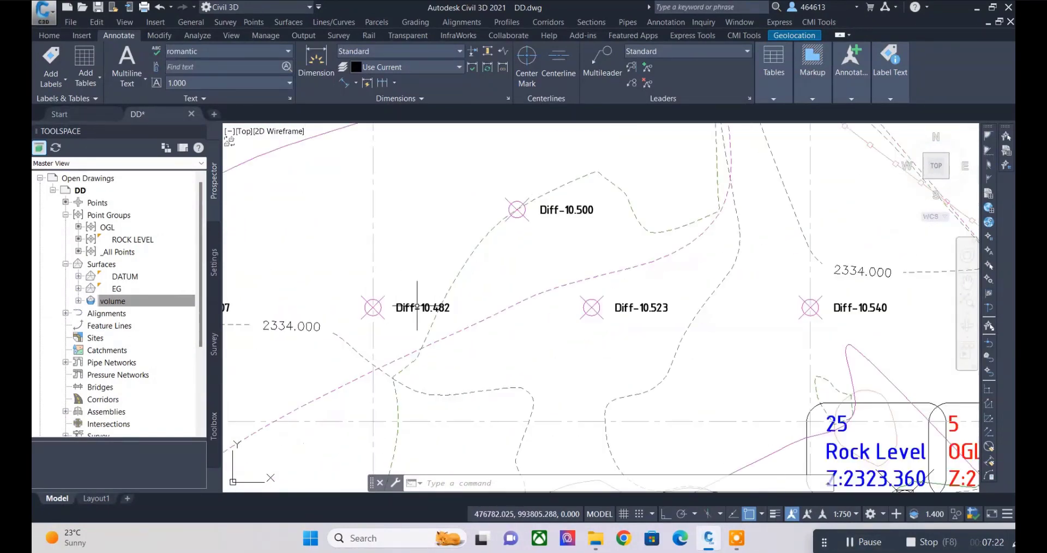
pyautogui.scroll(-1, 420, 306)
pyautogui.scroll(3, 401, 309)
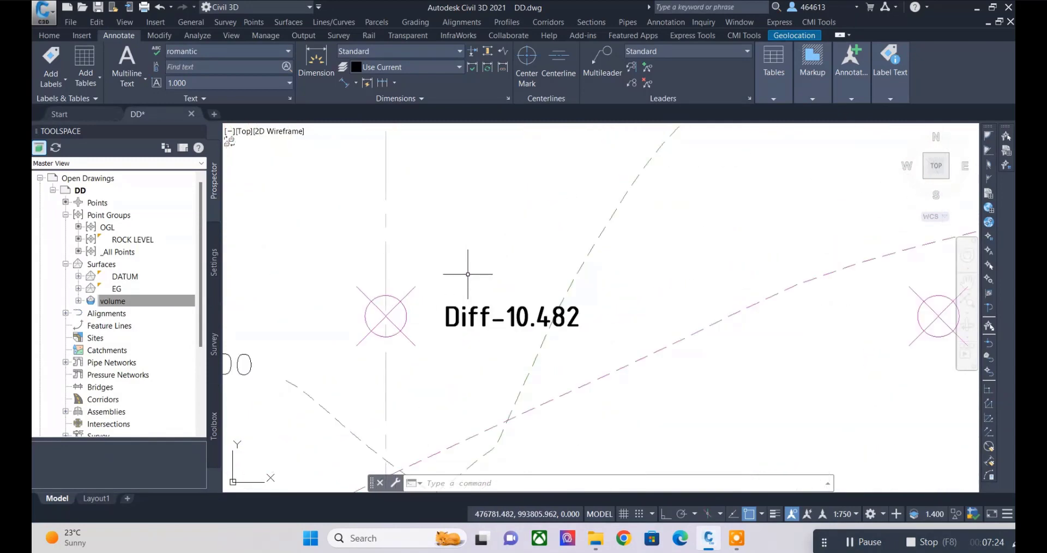
pyautogui.scroll(-3, 458, 283)
pyautogui.scroll(-2, 458, 284)
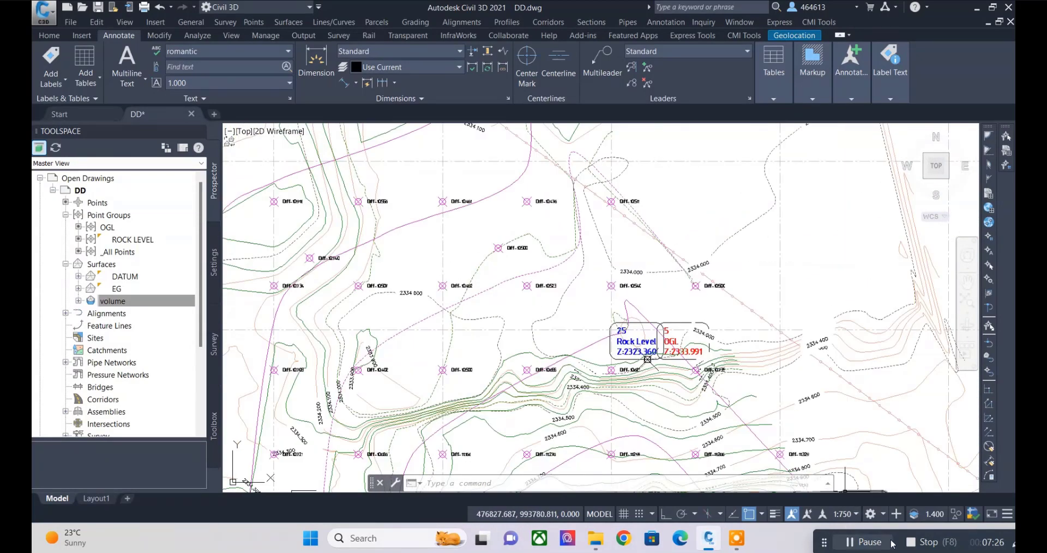